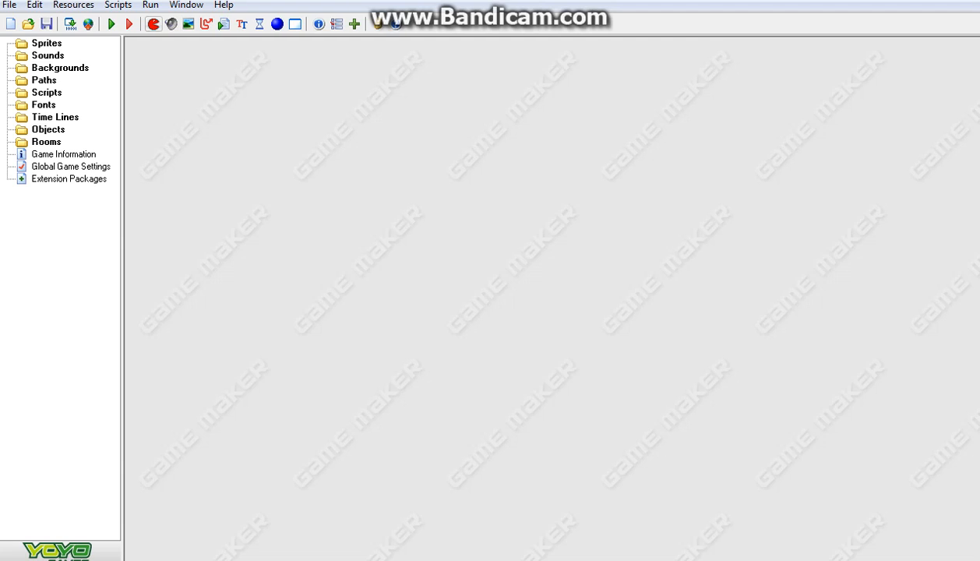
Create two sprite resources and name the second one O_sprite.
left_click(153, 25)
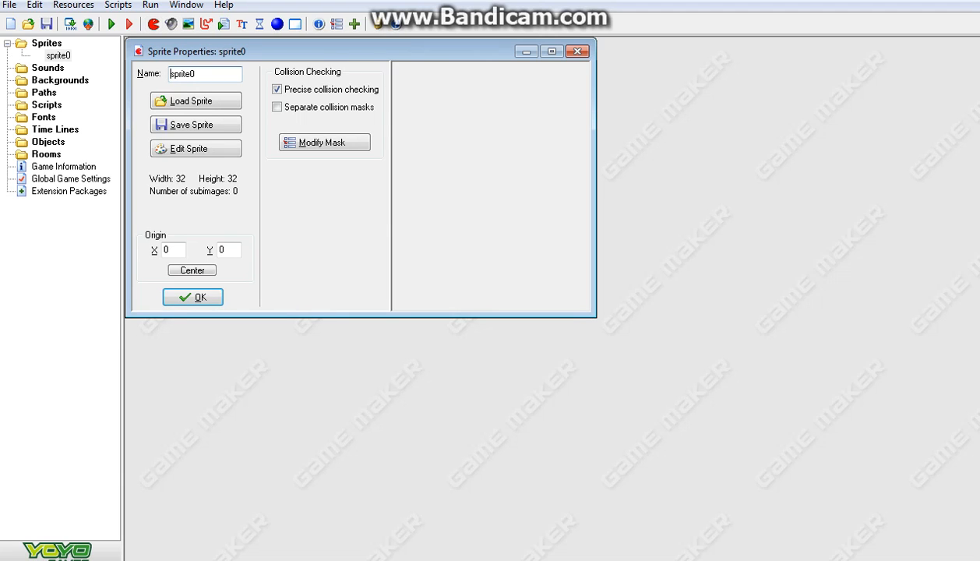
left_click(577, 51)
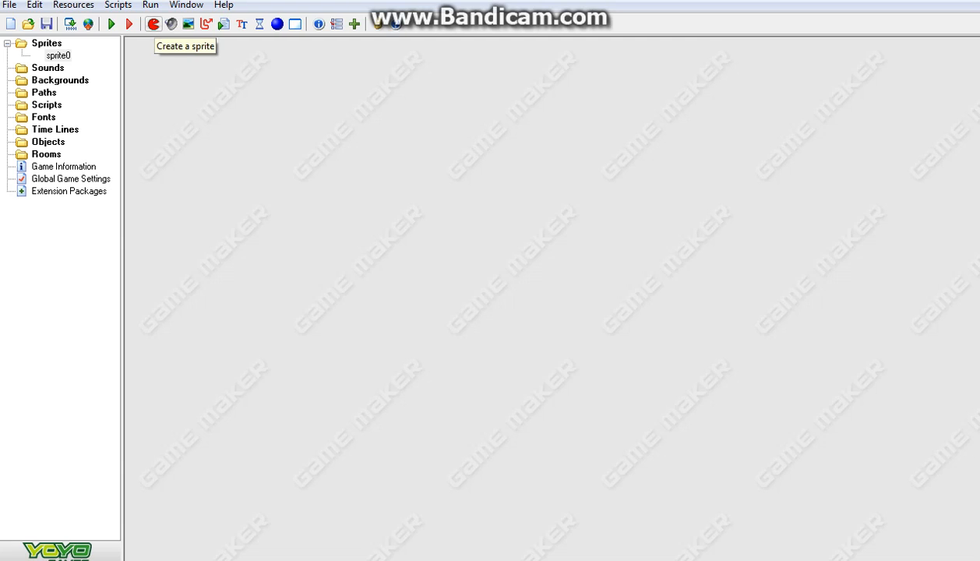
left_click(153, 25)
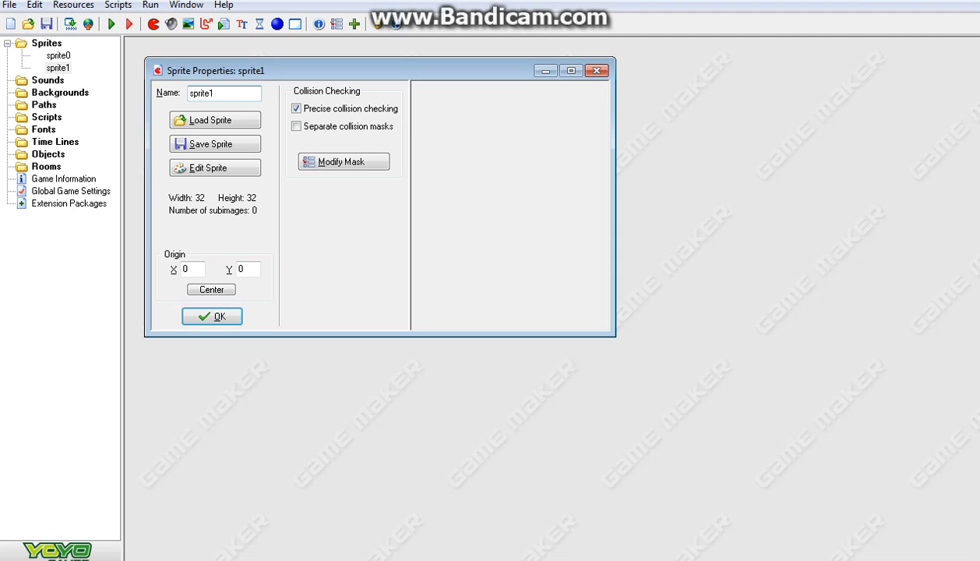
left_click_drag(215, 92, 189, 93)
key("BackSpace")
type("O_sprite")
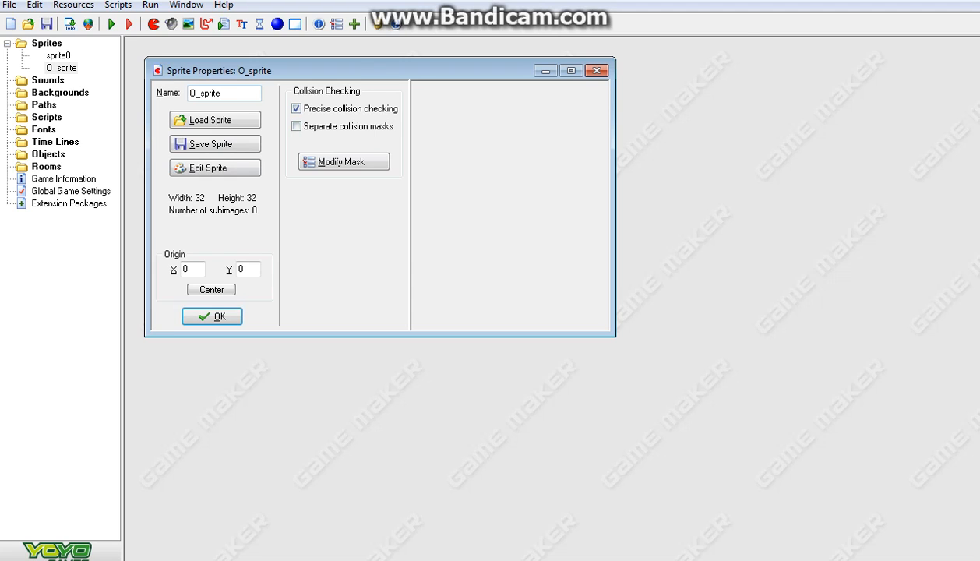
Add a blank 32 x 32 image to O_sprite and open it in the image editor.
key("alt+e")
left_click(367, 71)
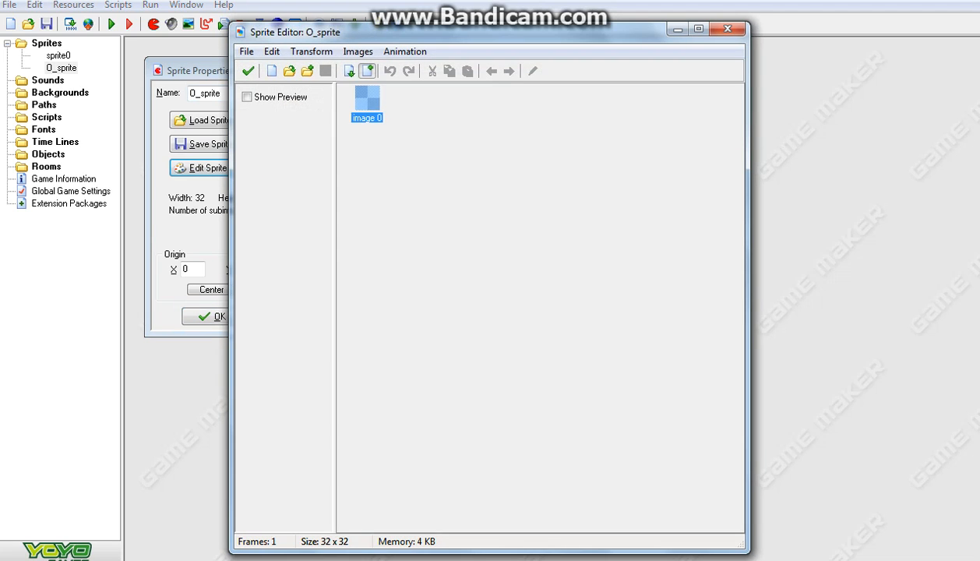
double_click(367, 99)
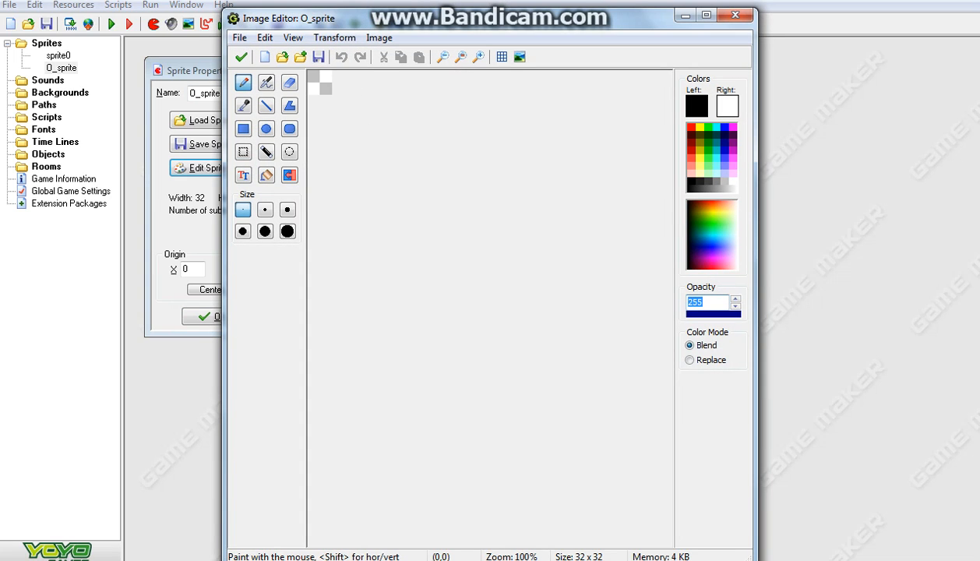
Draw an outlined ellipse in the upper middle of the canvas as a head and flood-fill its inside with near-black.
left_click(478, 57)
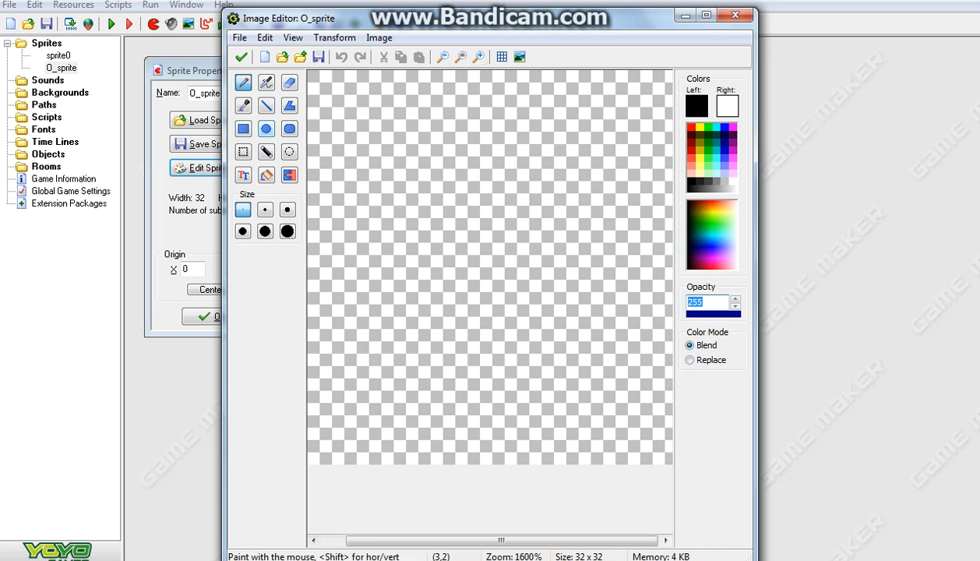
left_click(266, 129)
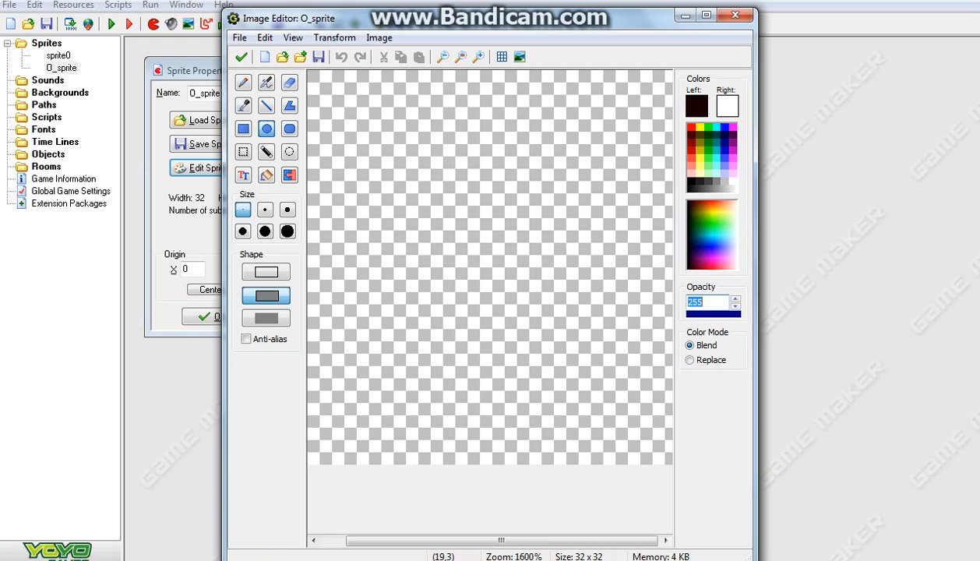
left_click_drag(519, 113, 431, 213)
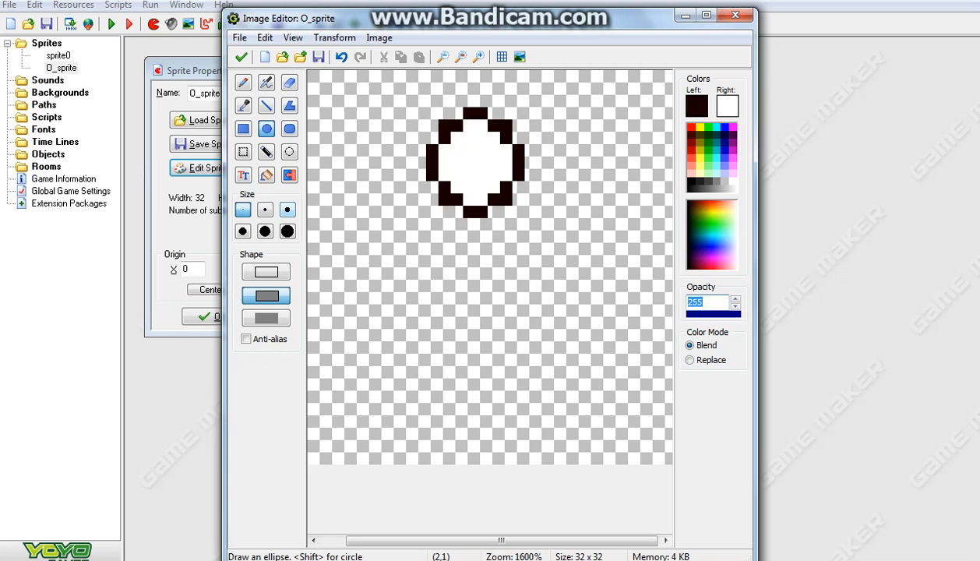
left_click(266, 174)
left_click(462, 163)
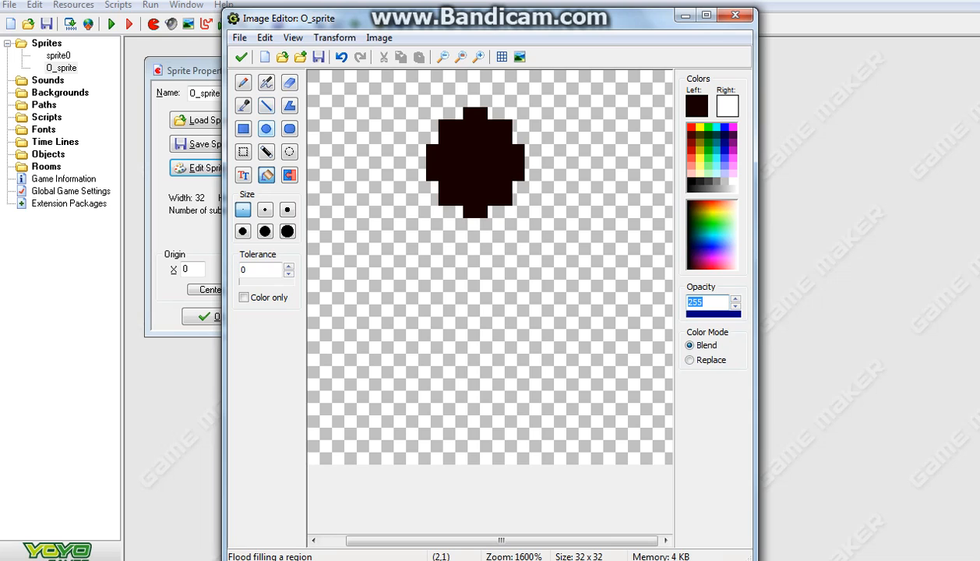
Draw straight near-black lines for the stick figure's body, two legs and two arms below the head.
left_click(266, 105)
mouse_move(468, 214)
left_mouse_down()
mouse_move(468, 363)
mouse_move(521, 420)
left_mouse_up()
left_click_drag(468, 361, 420, 422)
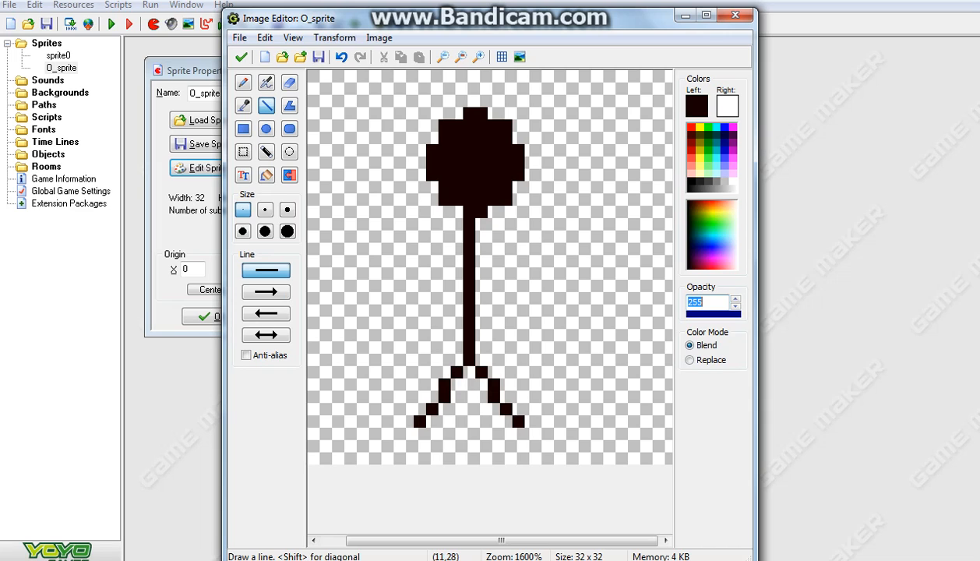
mouse_move(468, 274)
left_mouse_down()
mouse_move(492, 310)
mouse_move(518, 322)
mouse_move(382, 335)
mouse_move(445, 288)
mouse_move(407, 310)
left_mouse_up()
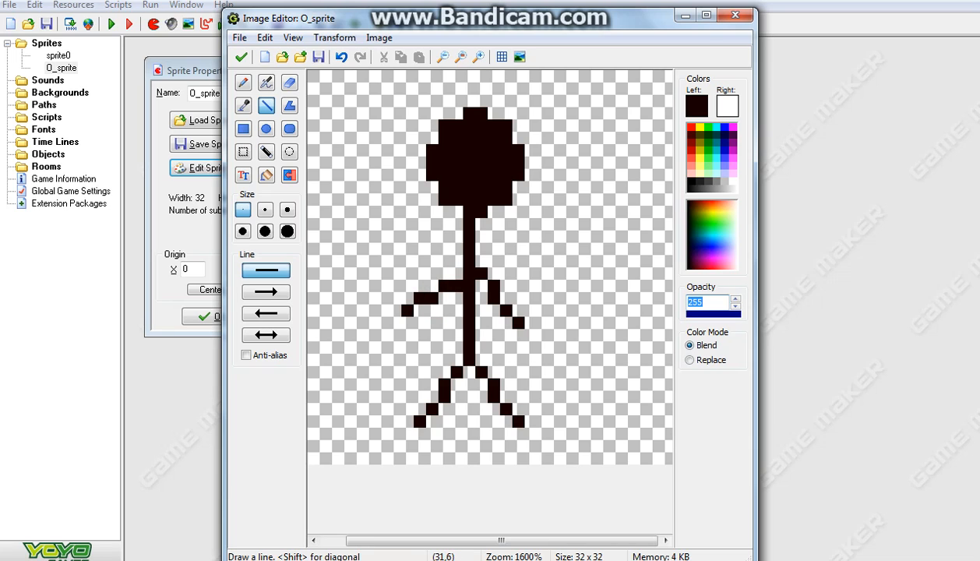
Paint a dark red cap with the pencil over the upper right of the stick figure's head, extending past its edge.
left_click(691, 143)
left_click(243, 82)
mouse_move(490, 112)
left_mouse_down()
mouse_move(531, 125)
mouse_move(507, 138)
mouse_move(543, 125)
left_mouse_up()
left_click(505, 125)
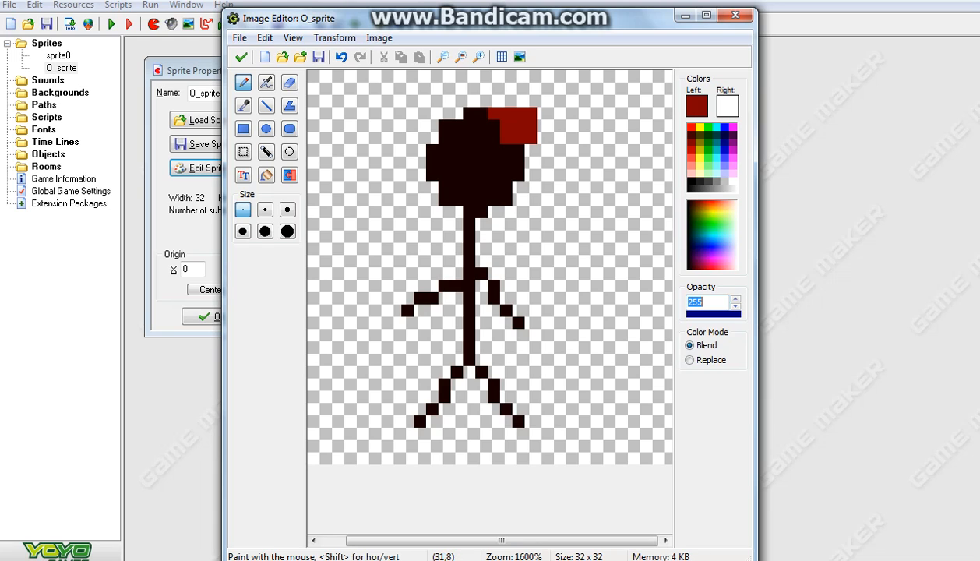
Paint two blue eyes and a light red mouth on the stick figure's face, and accept the finished image.
left_click(724, 128)
left_click(493, 150)
left_click(444, 150)
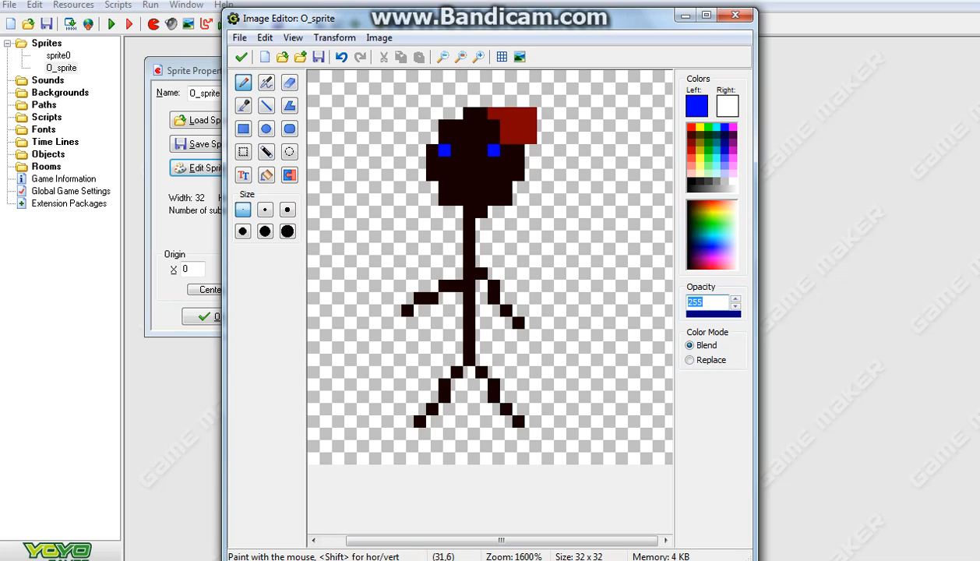
left_click(689, 160)
mouse_move(444, 174)
left_mouse_down()
mouse_move(482, 187)
mouse_move(494, 174)
left_mouse_up()
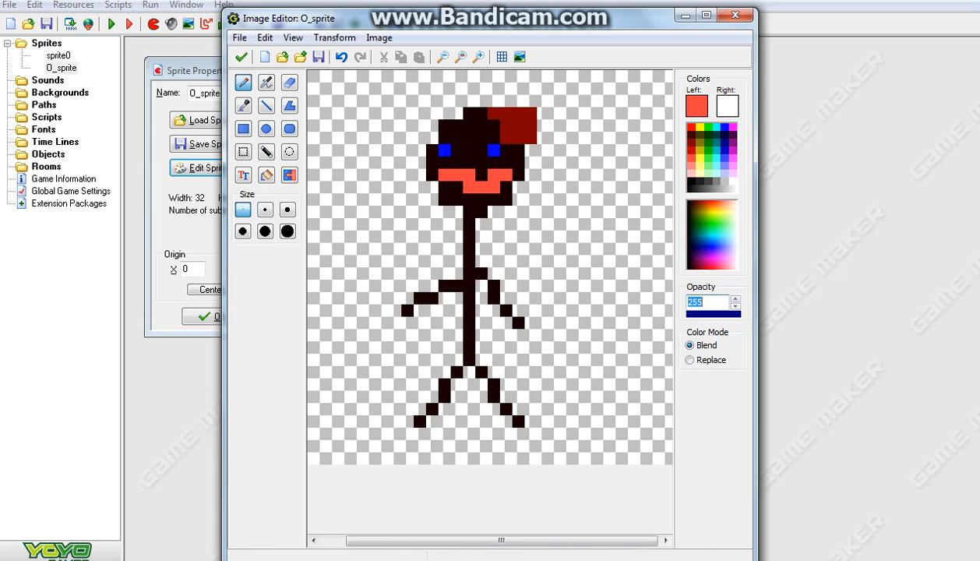
left_click(242, 57)
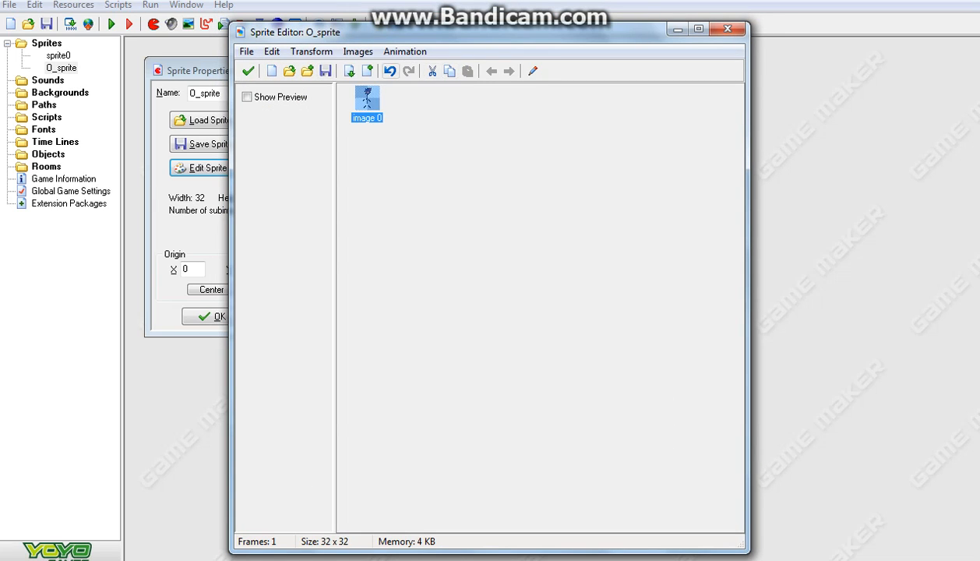
Add a second blank image to O_sprite and open it in the image editor.
left_click(367, 71)
double_click(423, 98)
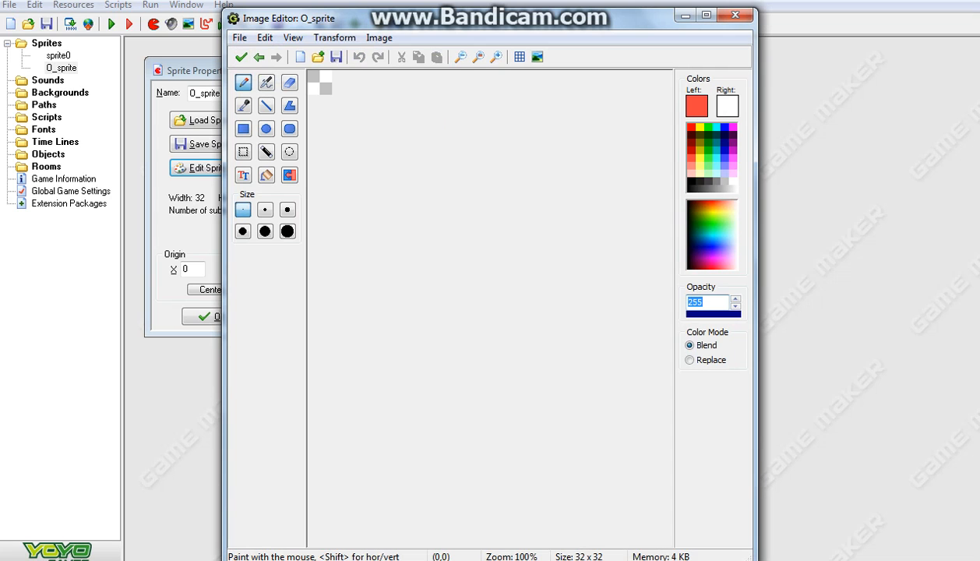
left_click(496, 57)
left_click(496, 57)
left_click(496, 57)
left_click(496, 57)
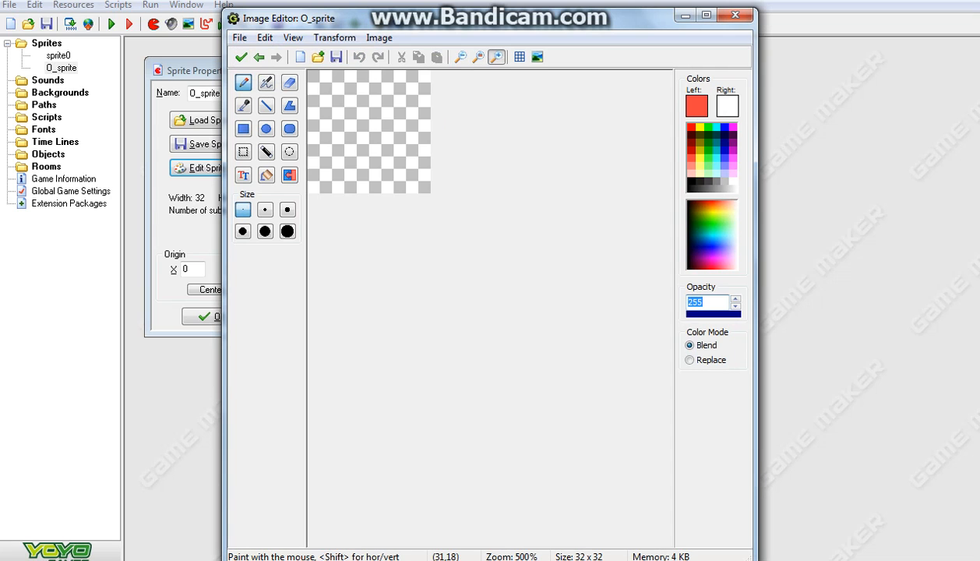
left_click(496, 57)
left_click(496, 57)
left_click(496, 57)
left_click(497, 57)
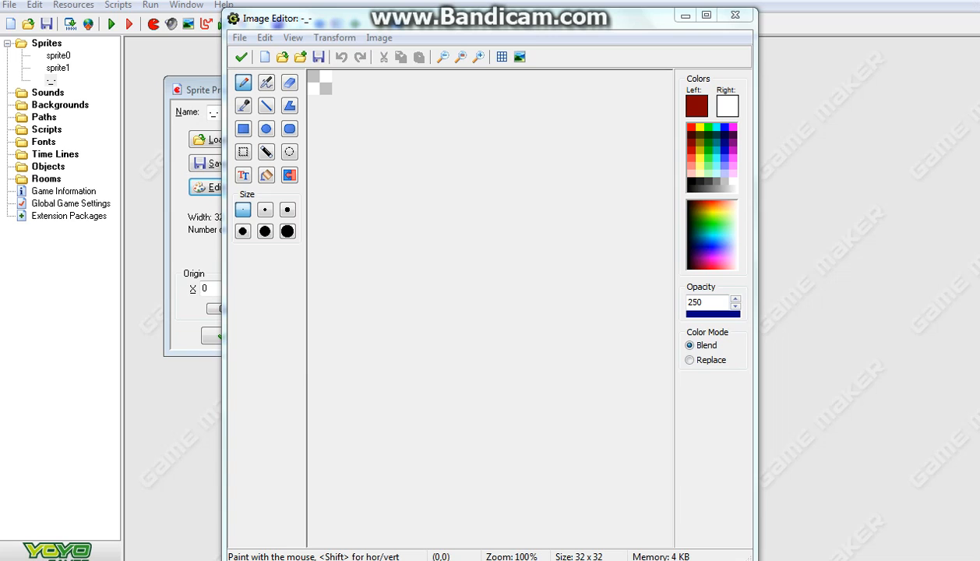
left_click(685, 16)
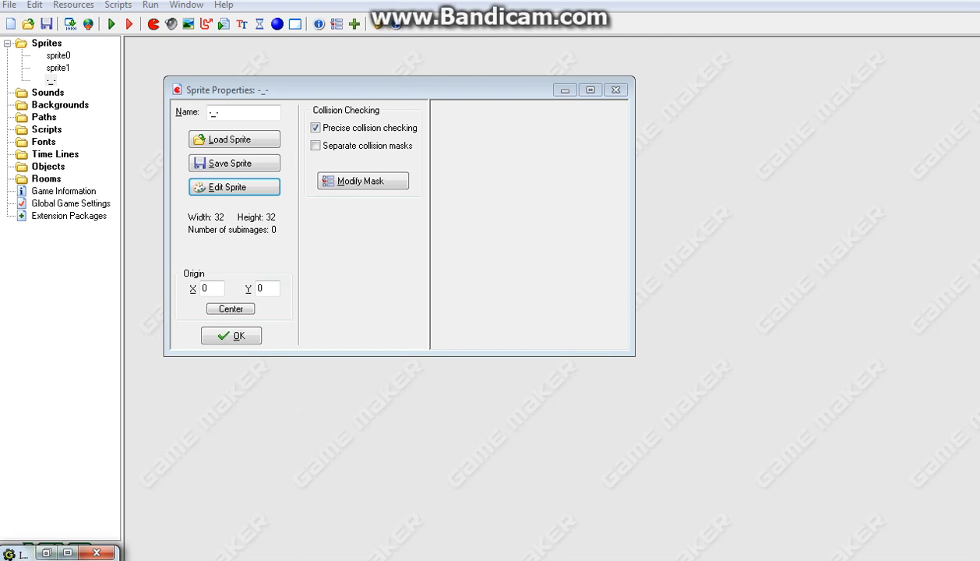
left_click_drag(21, 553, 328, 273)
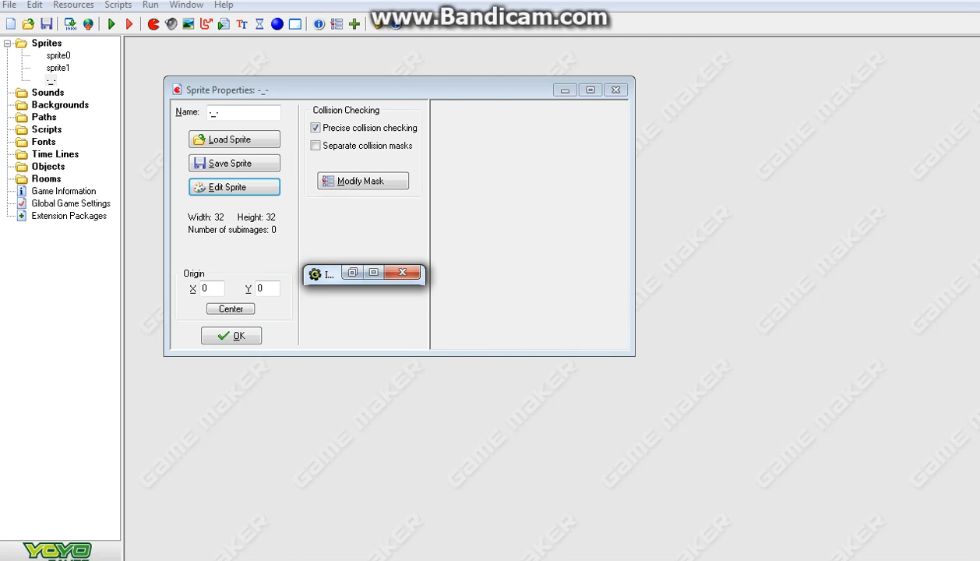
left_click(373, 271)
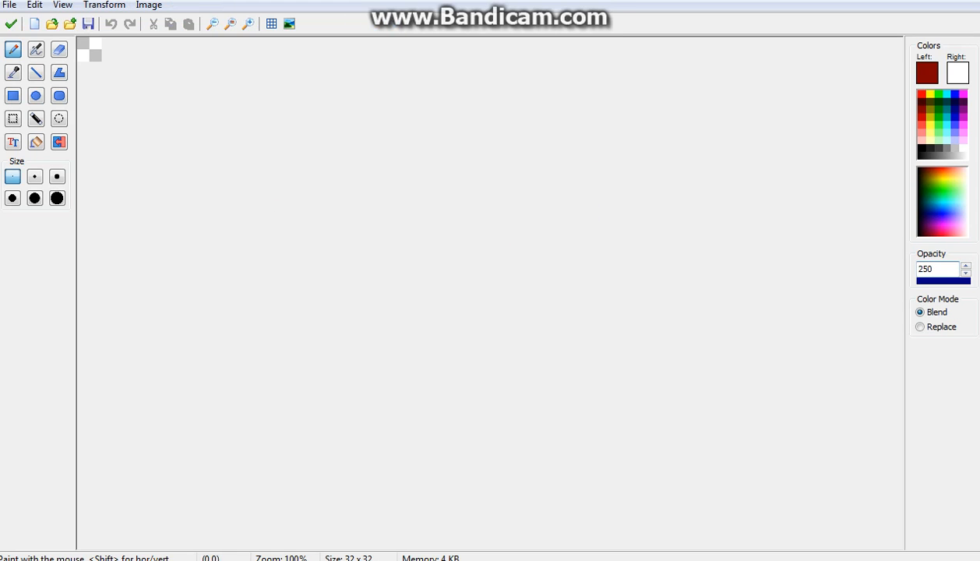
key("super+Down")
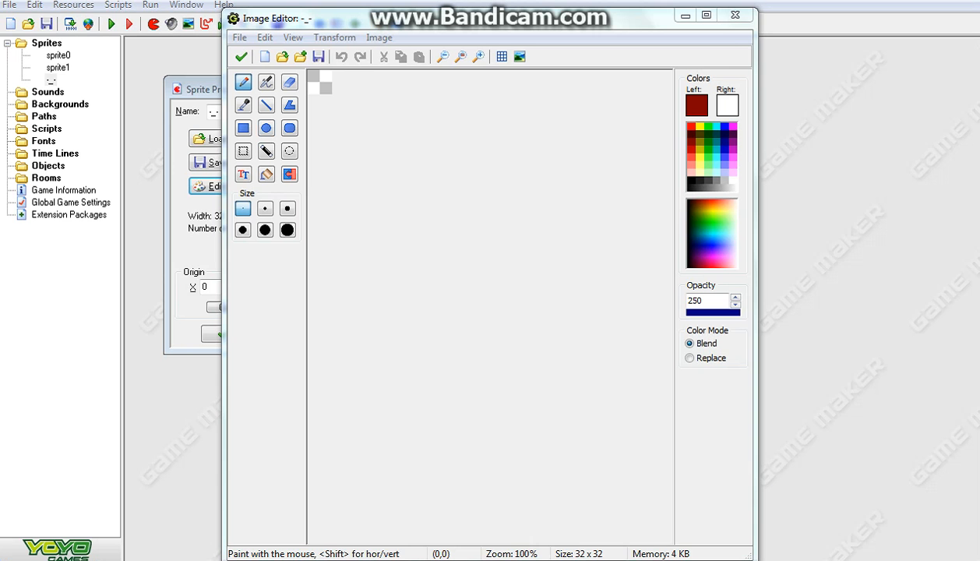
Draw a bright green horizontal line across the full visible width of the blank canvas near its lower edge.
left_click(478, 56)
left_click(479, 56)
left_click(478, 56)
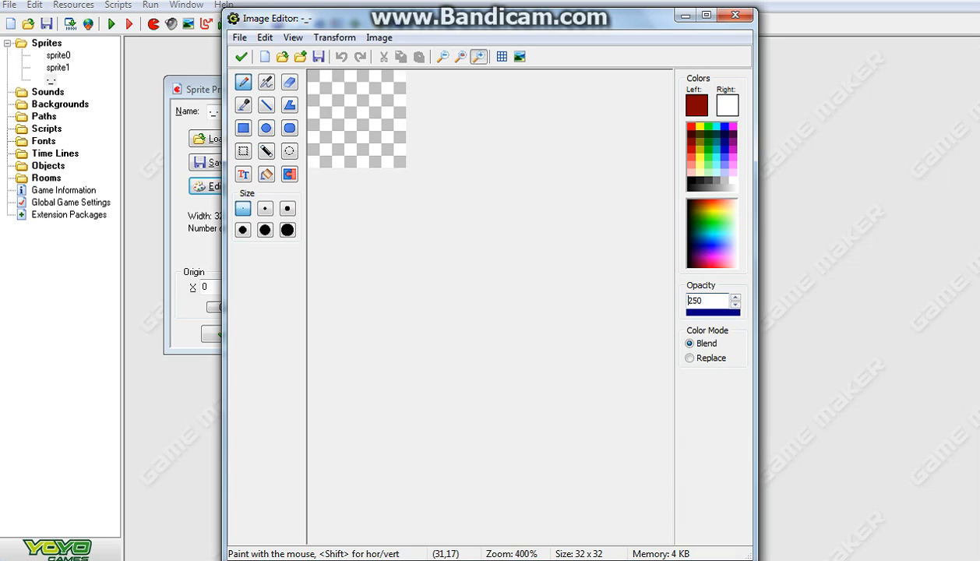
left_click(478, 56)
left_click(478, 57)
left_click(479, 56)
left_click(478, 56)
left_click(478, 56)
left_click(478, 56)
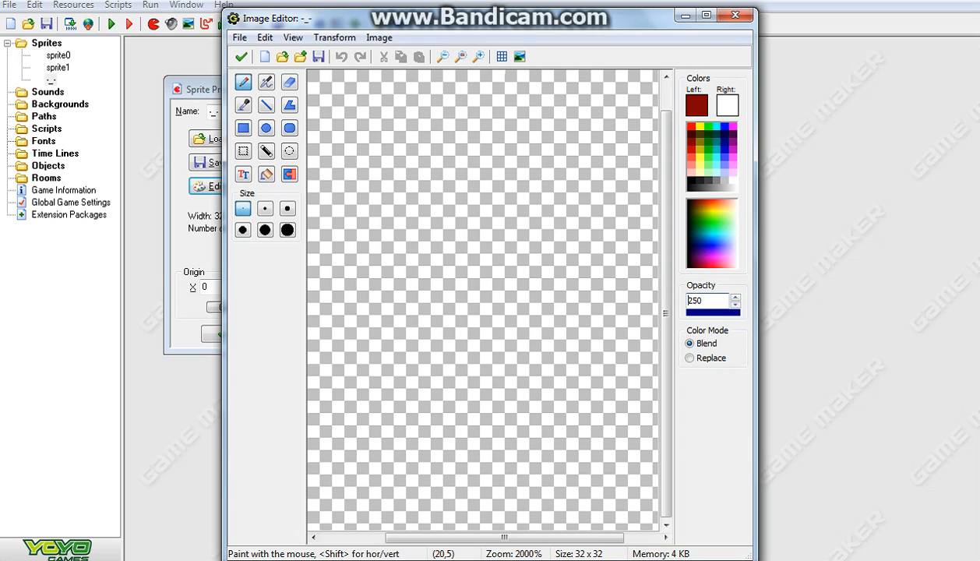
left_click(442, 56)
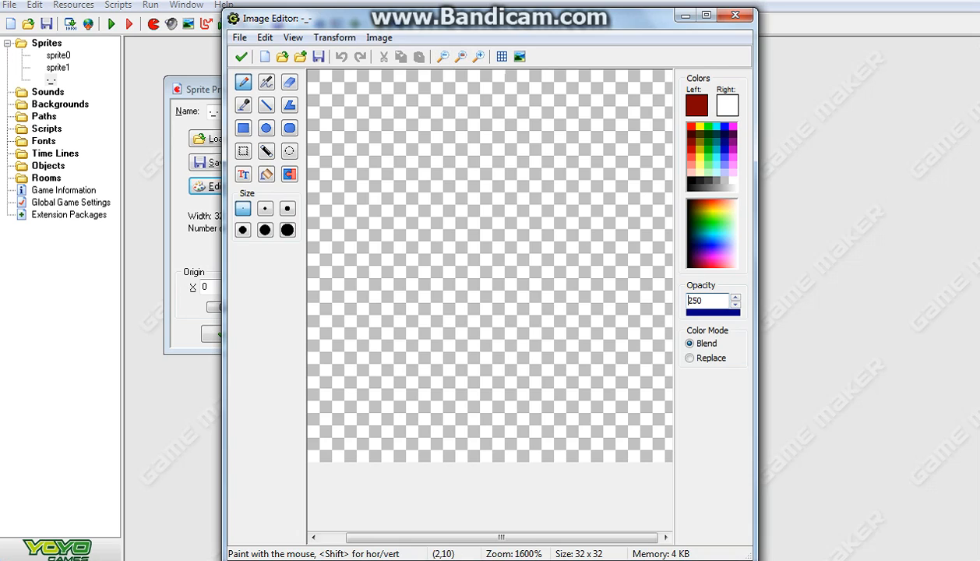
left_click(267, 106)
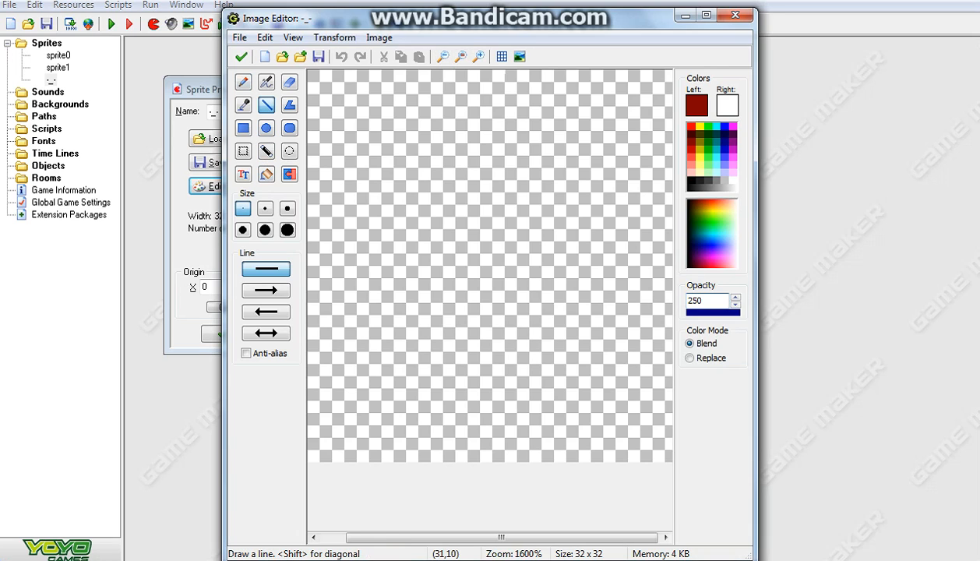
left_click(708, 126)
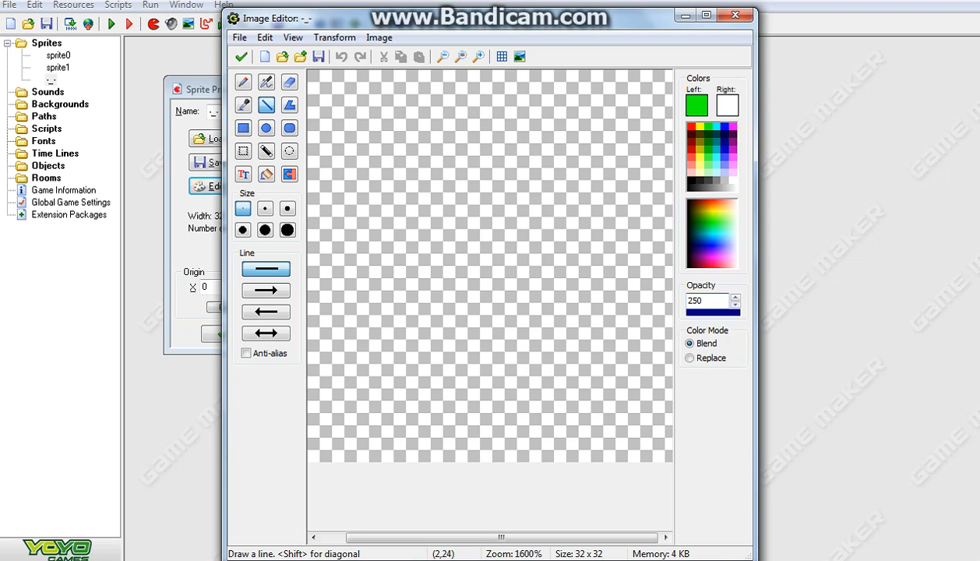
left_click_drag(311, 406, 678, 406)
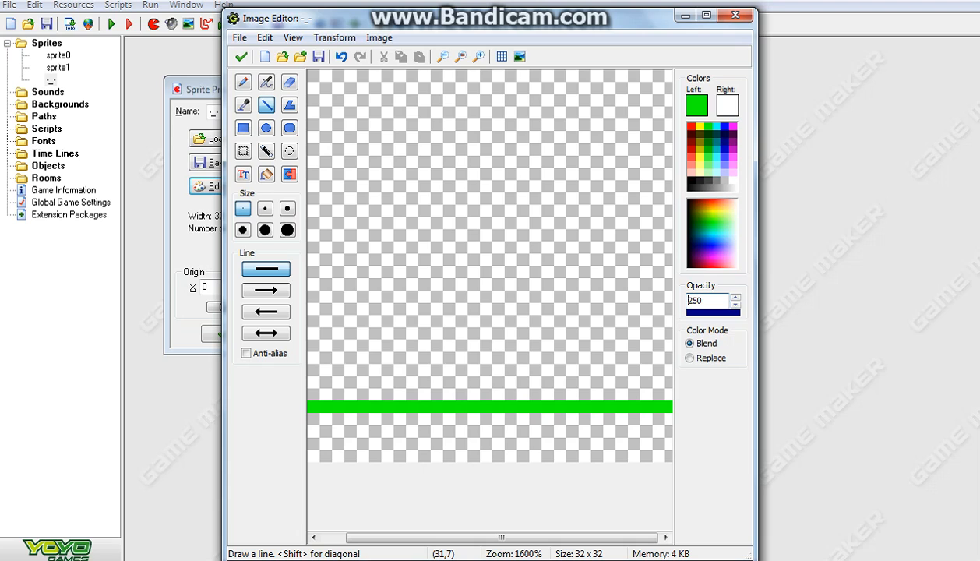
Flood-fill the transparent area around the green line with dark red.
left_click(690, 134)
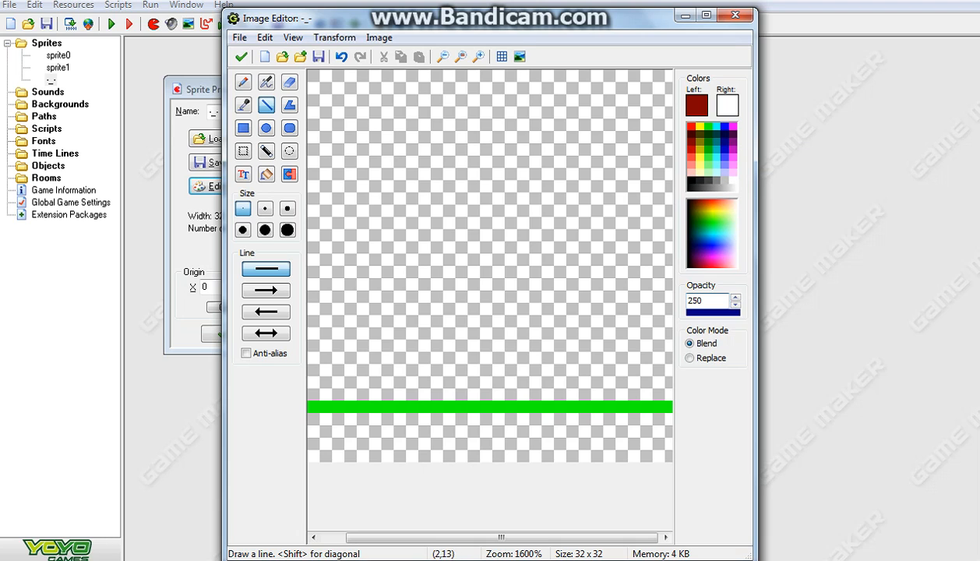
left_click(266, 174)
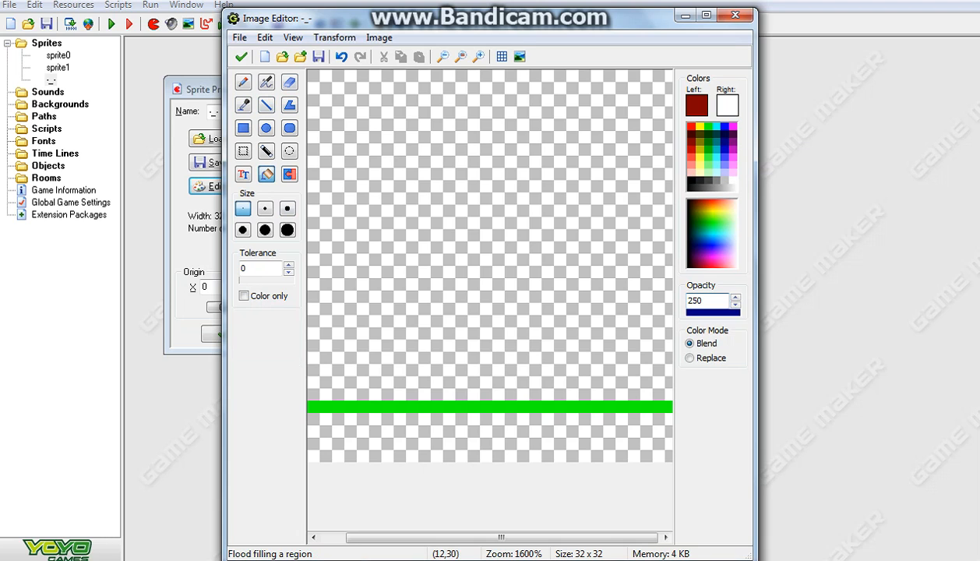
left_click(529, 281)
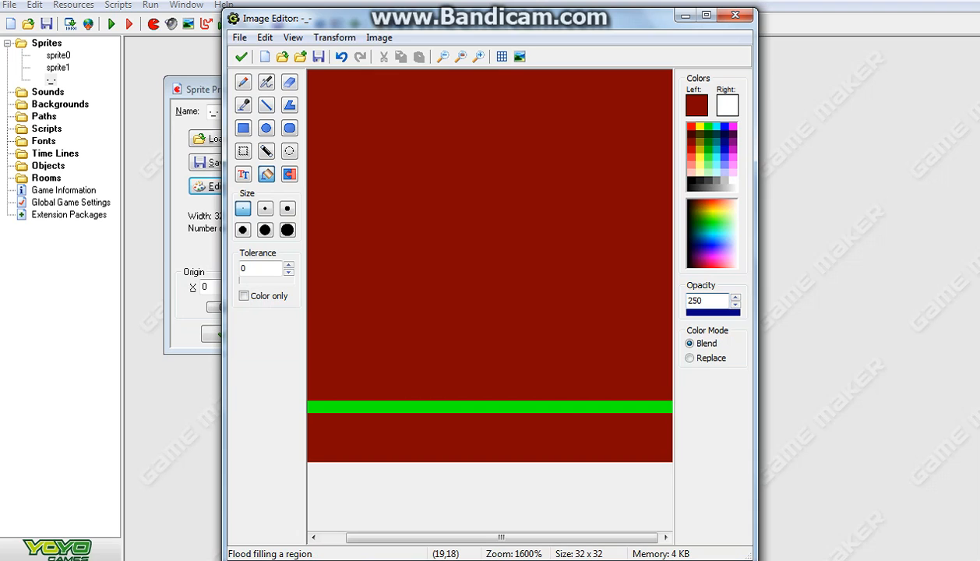
Close the image without keeping the drawn changes and undo adding the blank image to the -_- sprite.
left_click_drag(483, 537, 459, 537)
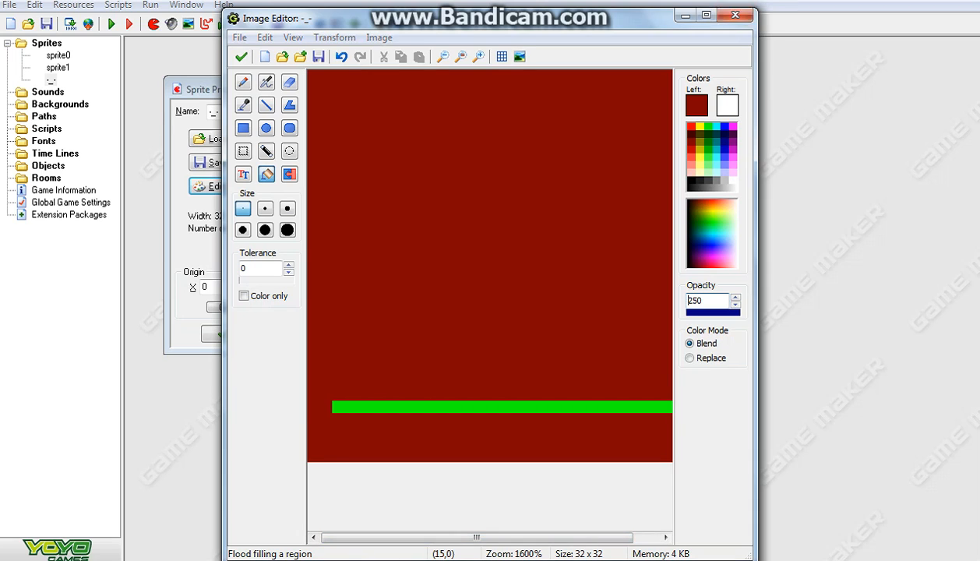
left_click(734, 15)
left_click(489, 313)
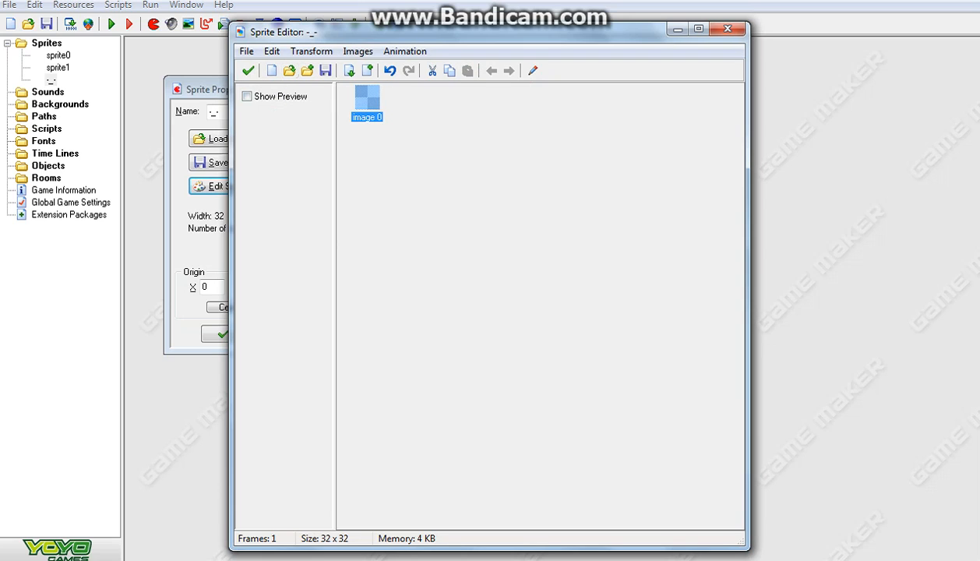
left_click(390, 71)
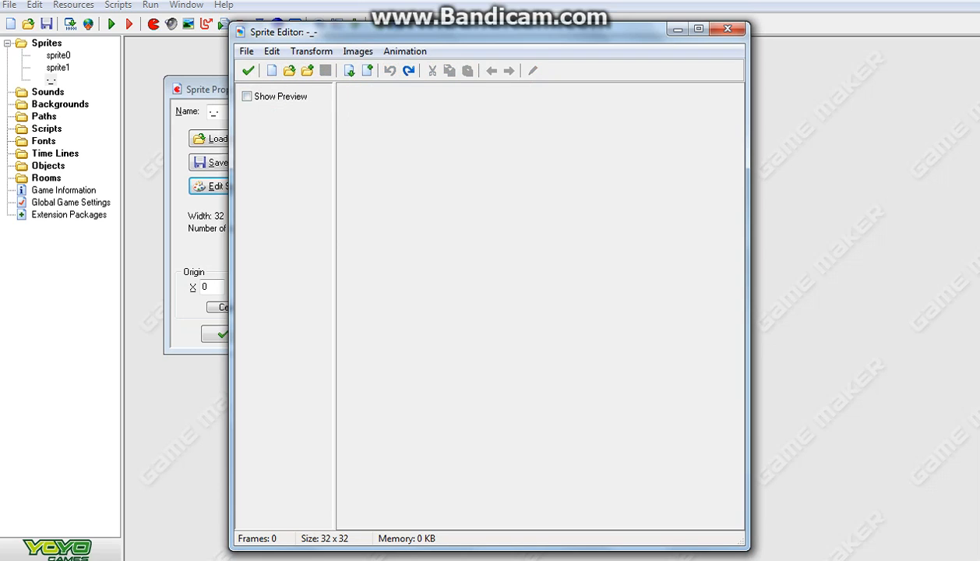
Add a blank image to the -_- sprite and open it in the image editor.
left_click(367, 70)
double_click(367, 96)
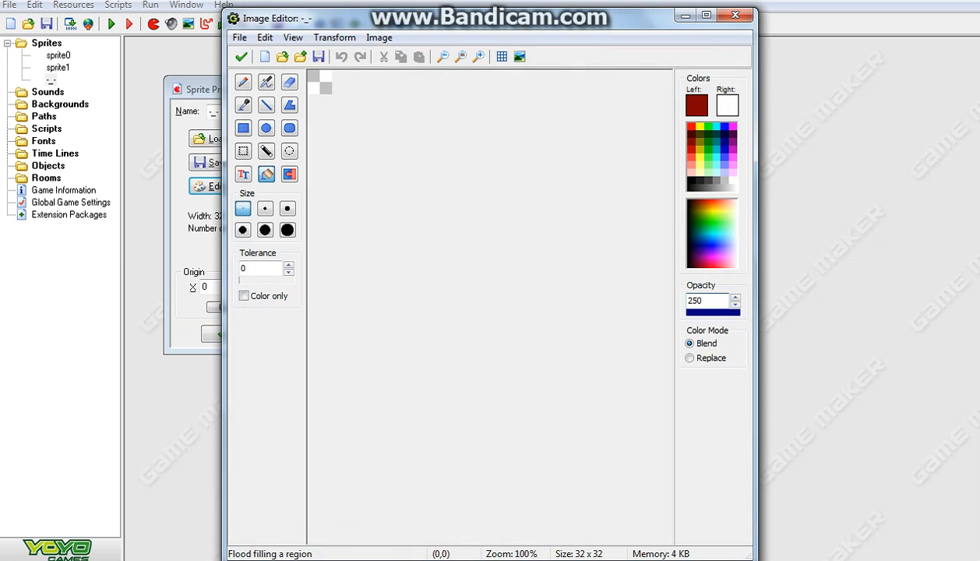
left_click(478, 56)
left_click(479, 57)
left_click(478, 57)
left_click(478, 57)
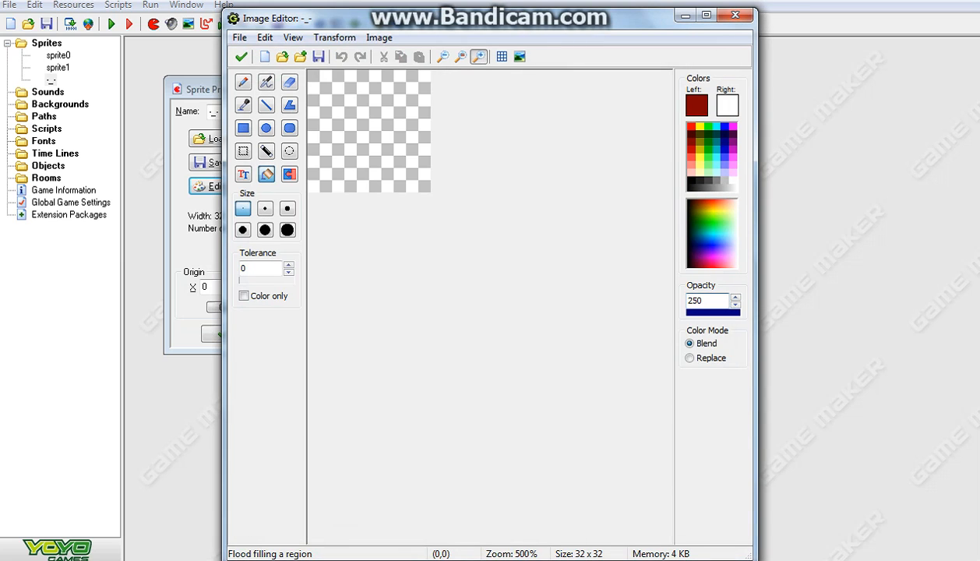
left_click(478, 57)
left_click(478, 57)
left_click(479, 56)
left_click(478, 56)
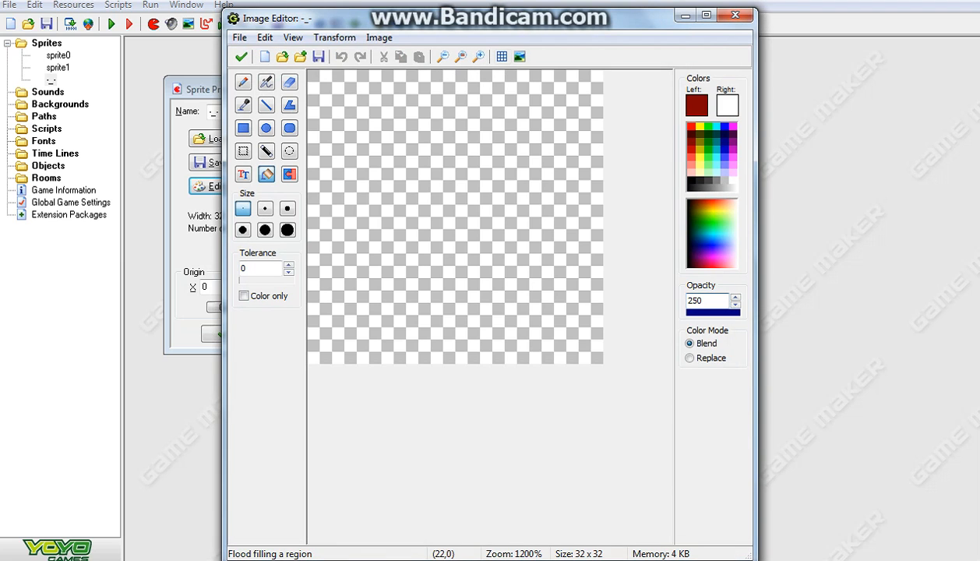
left_click(479, 57)
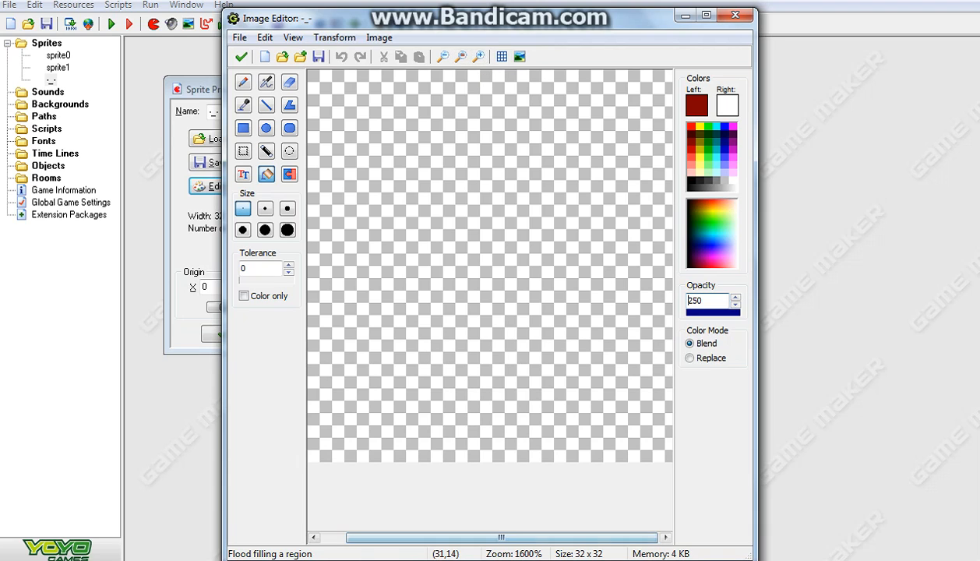
Draw a bright green horizontal line across the full canvas width near its lower edge, extending it to the canvas's left border.
left_click(708, 223)
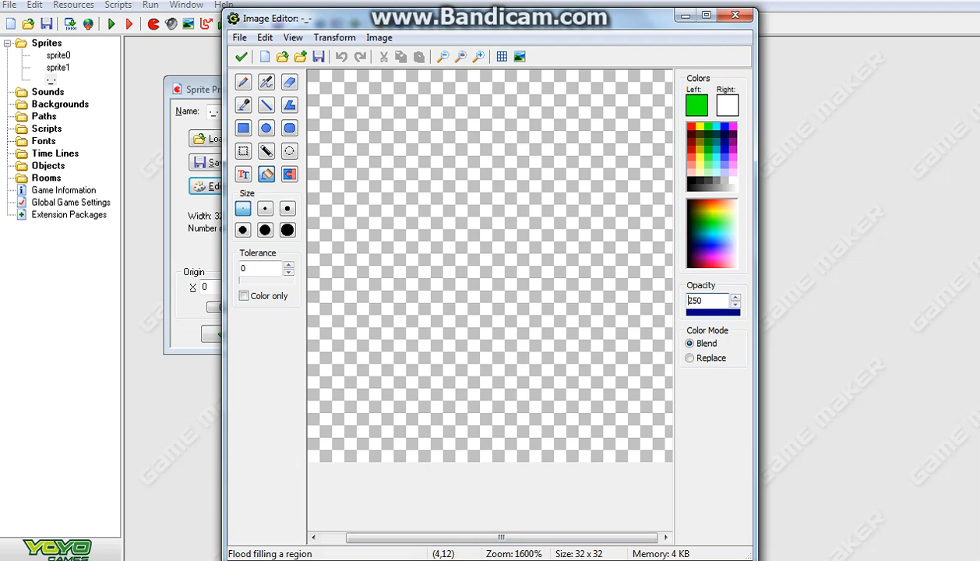
left_click(266, 105)
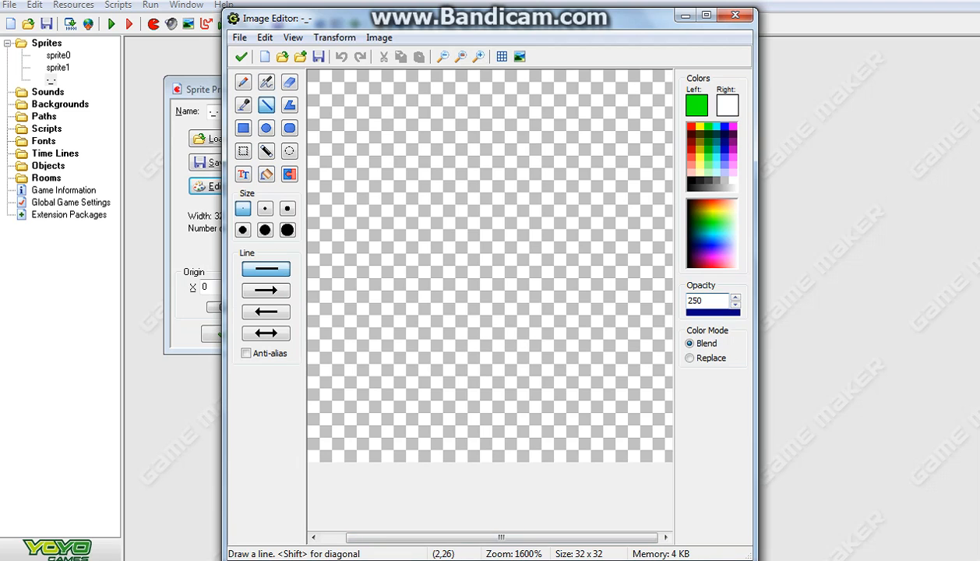
left_click_drag(315, 406, 676, 405)
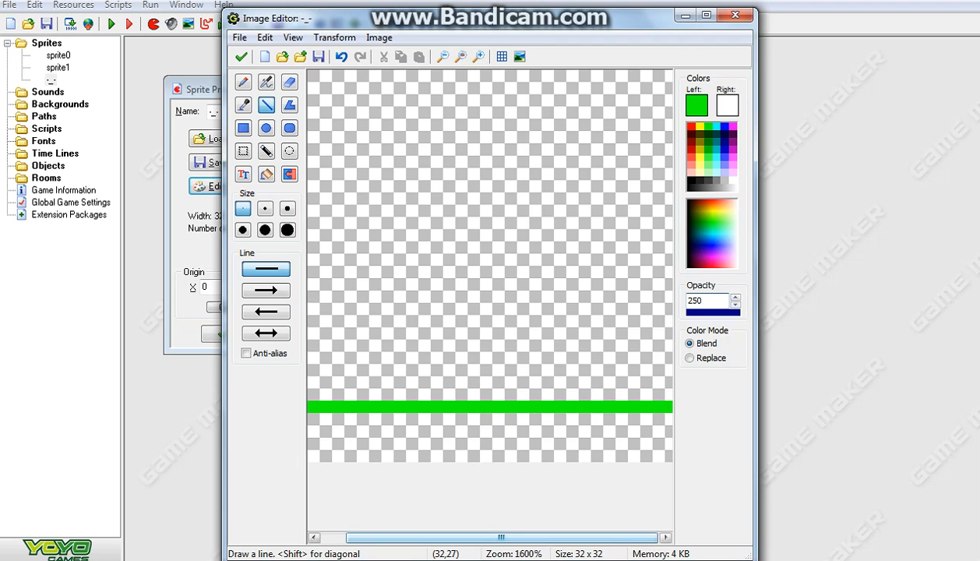
left_click_drag(501, 538, 476, 538)
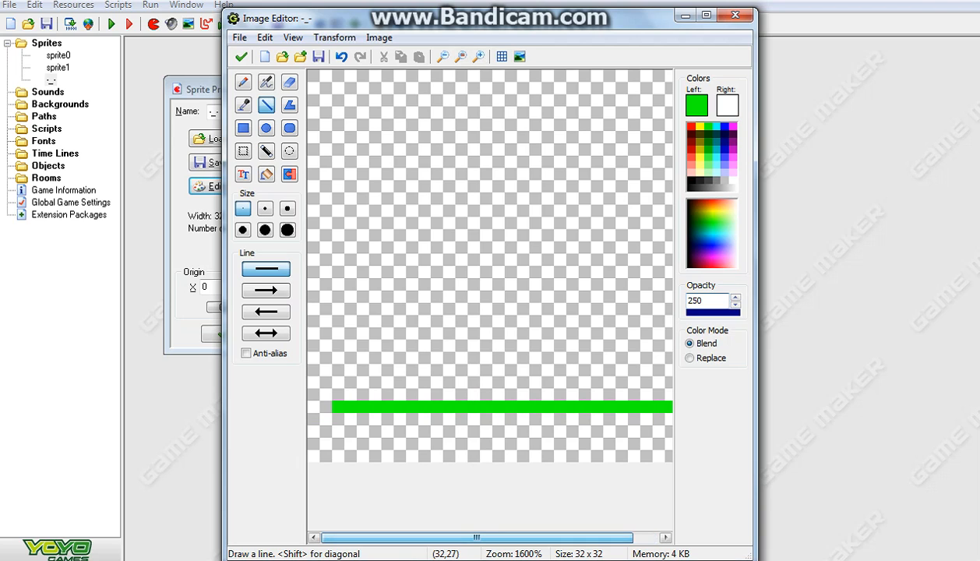
left_click_drag(338, 407, 310, 407)
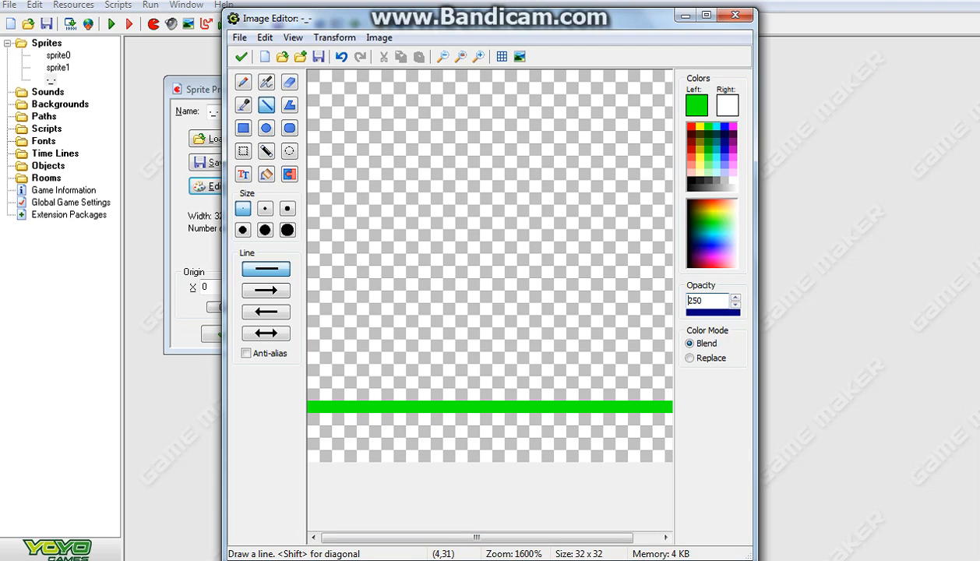
mouse_move(477, 537)
left_mouse_down()
mouse_move(501, 538)
mouse_move(478, 537)
left_mouse_up()
Flood-fill the transparent area below the green line with dark red.
left_click(691, 142)
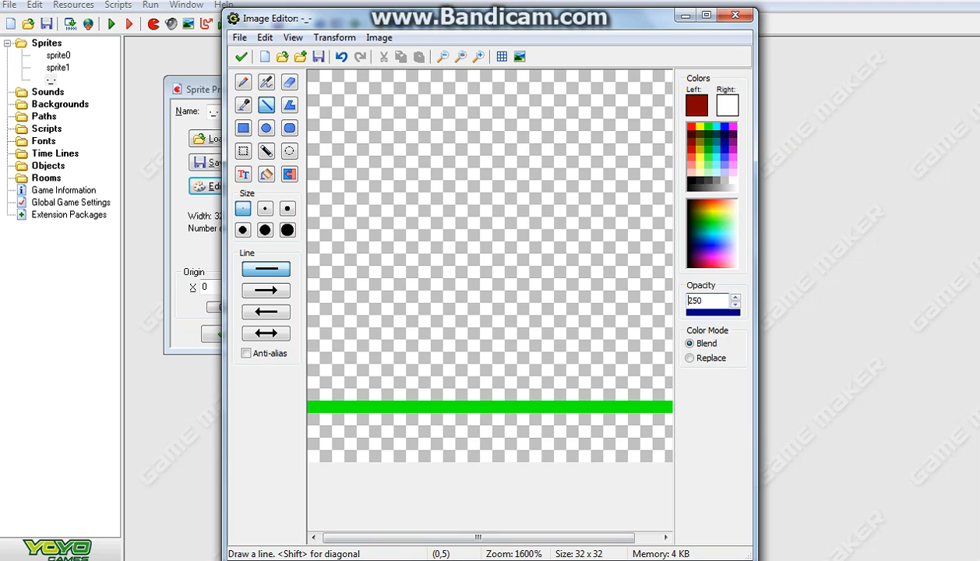
left_click(267, 175)
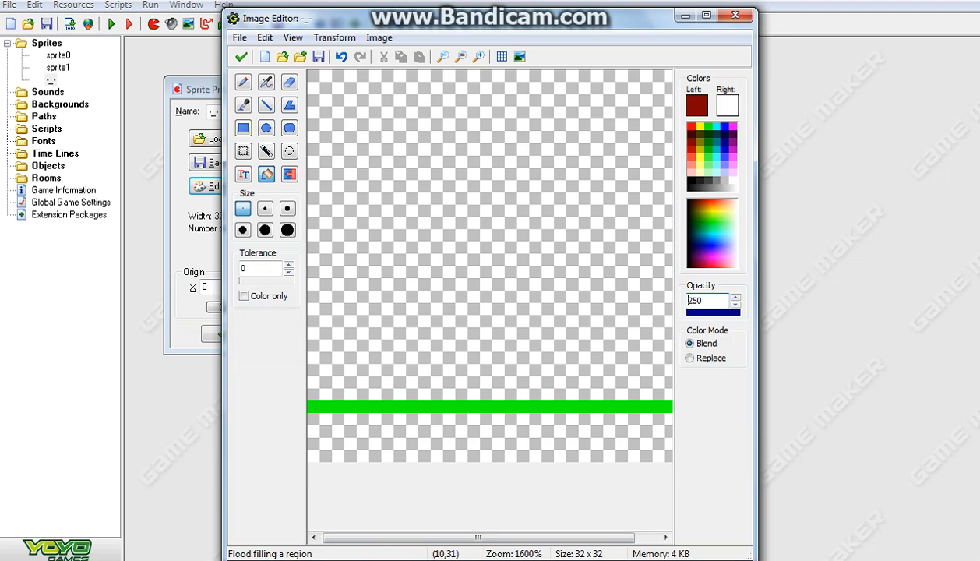
left_click(435, 449)
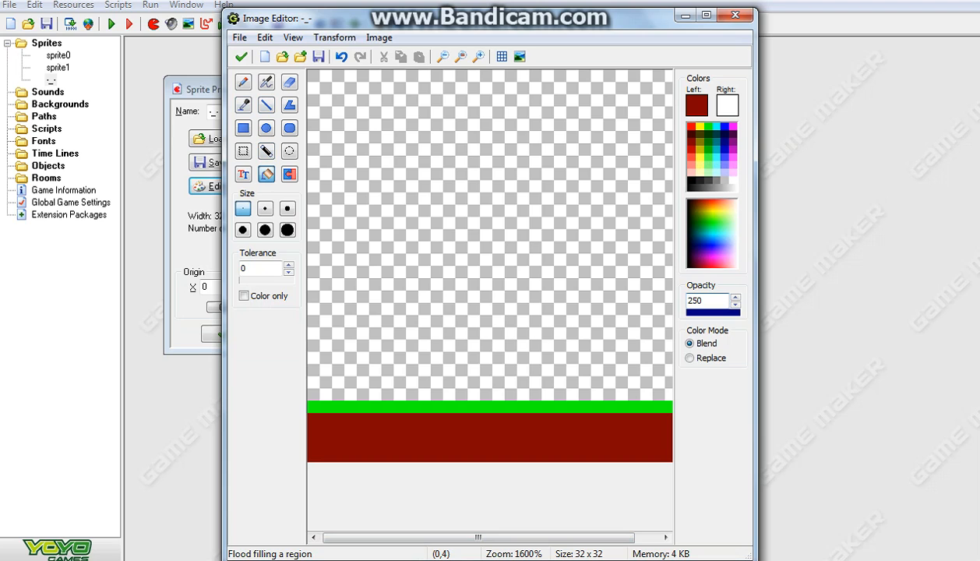
Draw a salmon-pink rectangular house body standing on the left part of the green line and fill its interior with the same colour.
left_click(267, 105)
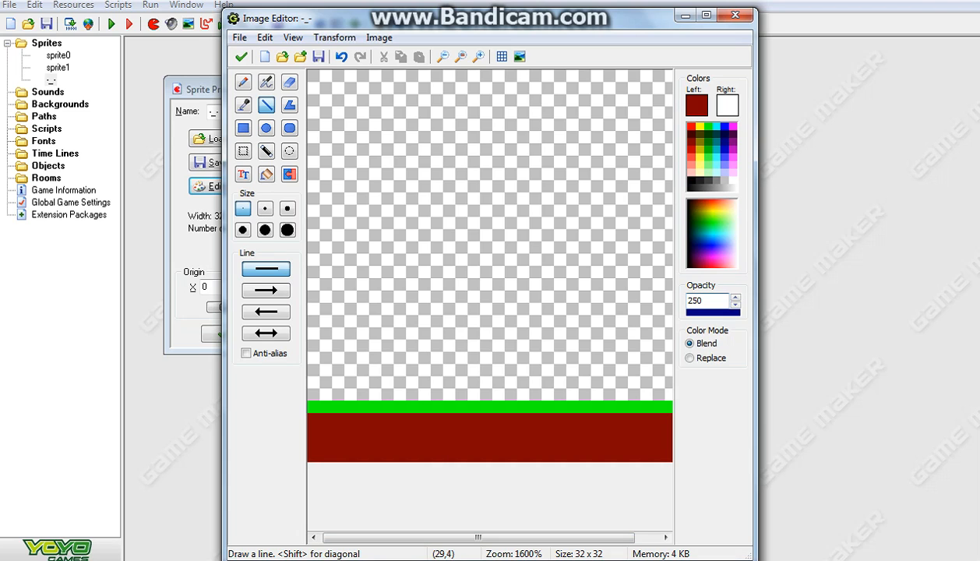
left_click(690, 162)
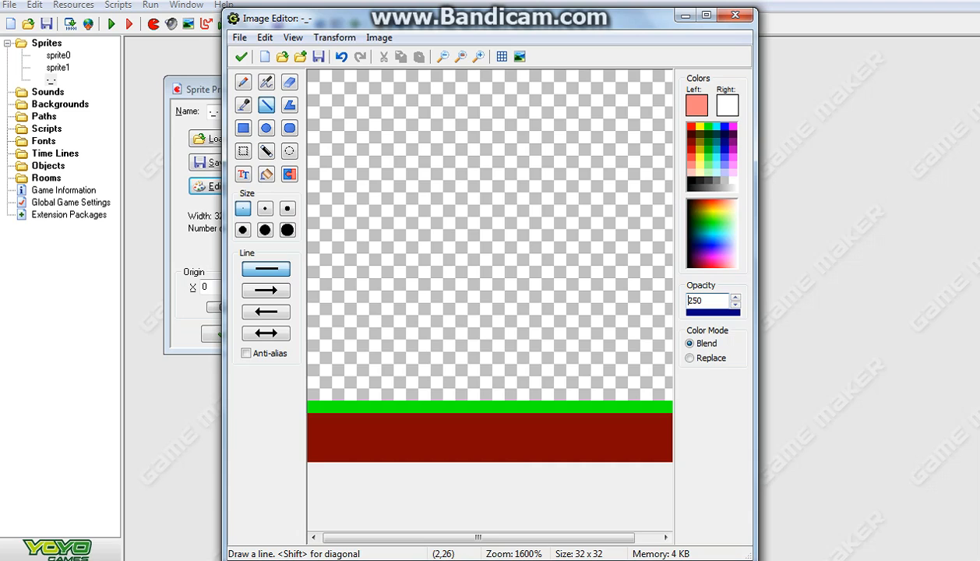
mouse_move(336, 389)
left_mouse_down()
mouse_move(336, 309)
mouse_move(449, 309)
mouse_move(458, 375)
mouse_move(448, 394)
left_mouse_up()
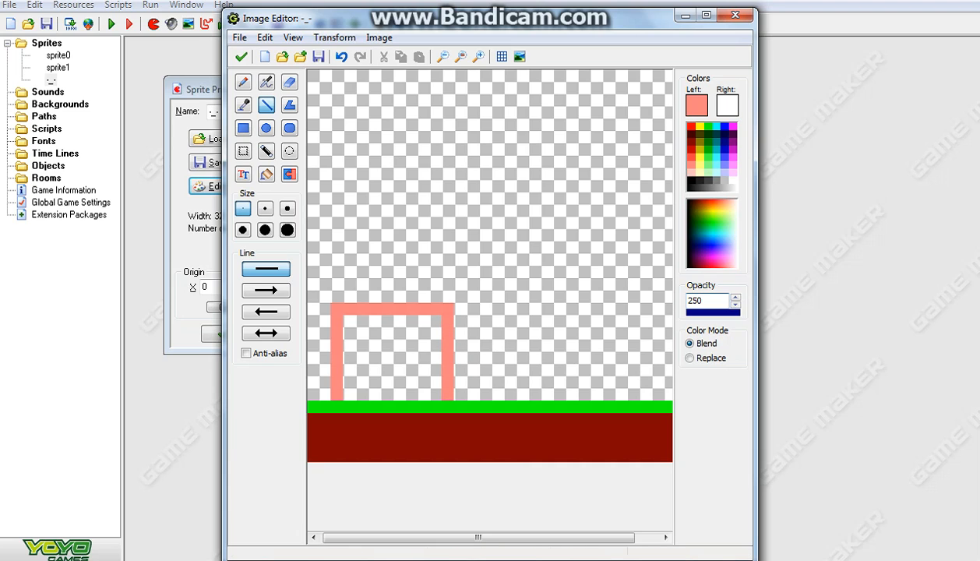
left_click_drag(338, 387, 435, 393)
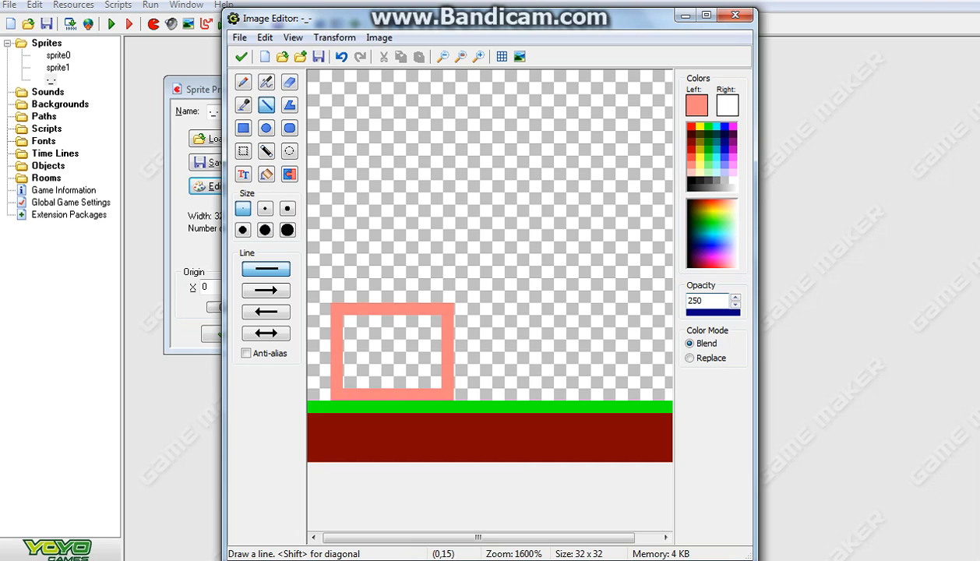
left_click(265, 173)
left_click(371, 328)
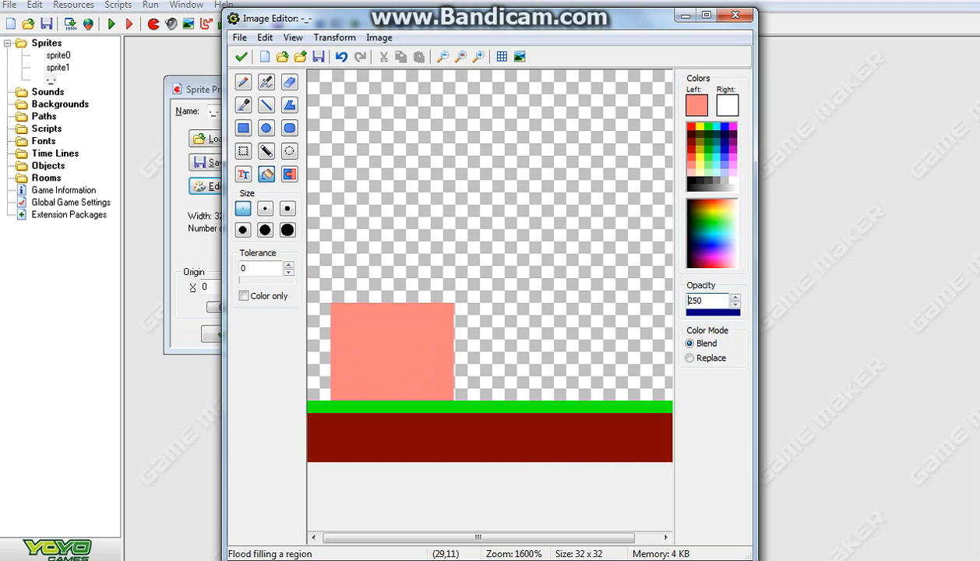
Draw a very dark red door frame with a one-pixel doorknob in the lower-right corner of the pink house body.
left_click(691, 134)
left_click(266, 105)
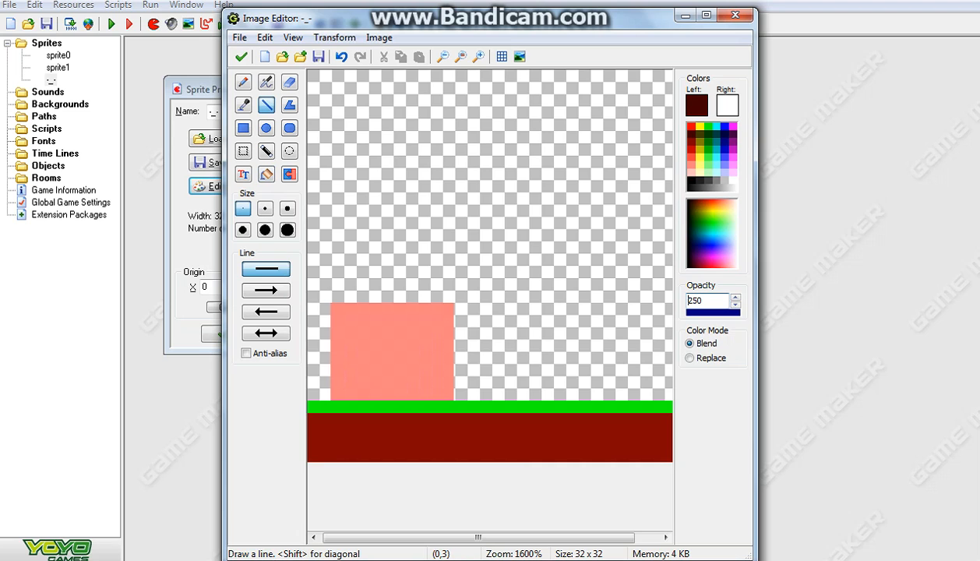
left_click_drag(435, 408, 436, 370)
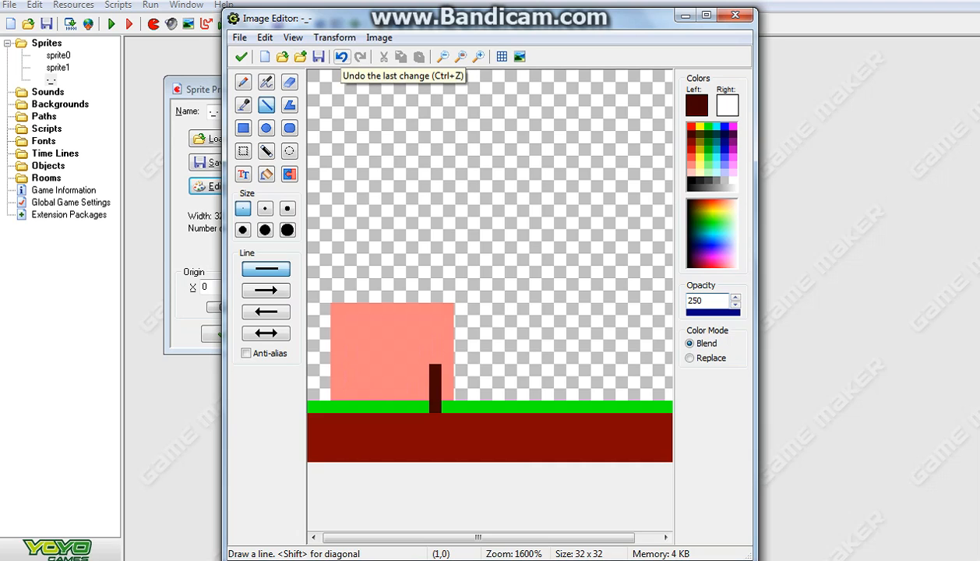
left_click(341, 56)
left_click_drag(423, 394, 447, 357)
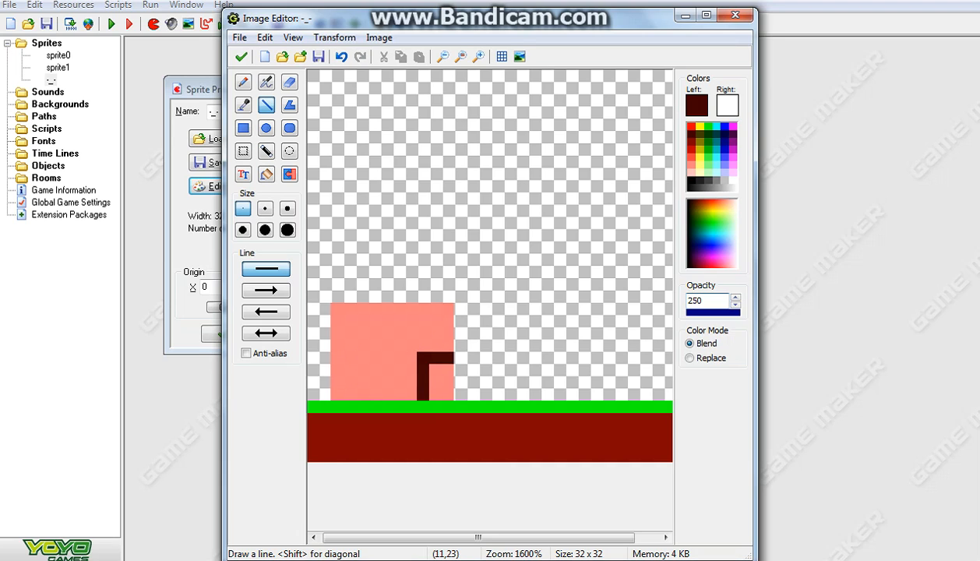
left_click(448, 382)
Draw a very dark red square window frame on the left side of the house and fill its inside with cyan.
mouse_move(336, 321)
left_mouse_down()
mouse_move(336, 370)
mouse_move(382, 371)
mouse_move(382, 321)
mouse_move(337, 321)
left_mouse_up()
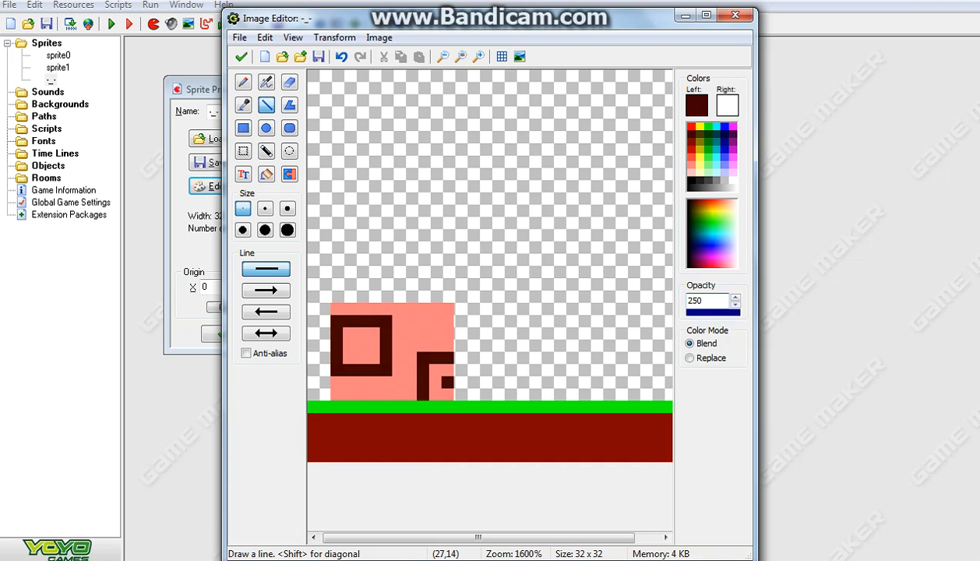
left_click(716, 127)
left_click(267, 174)
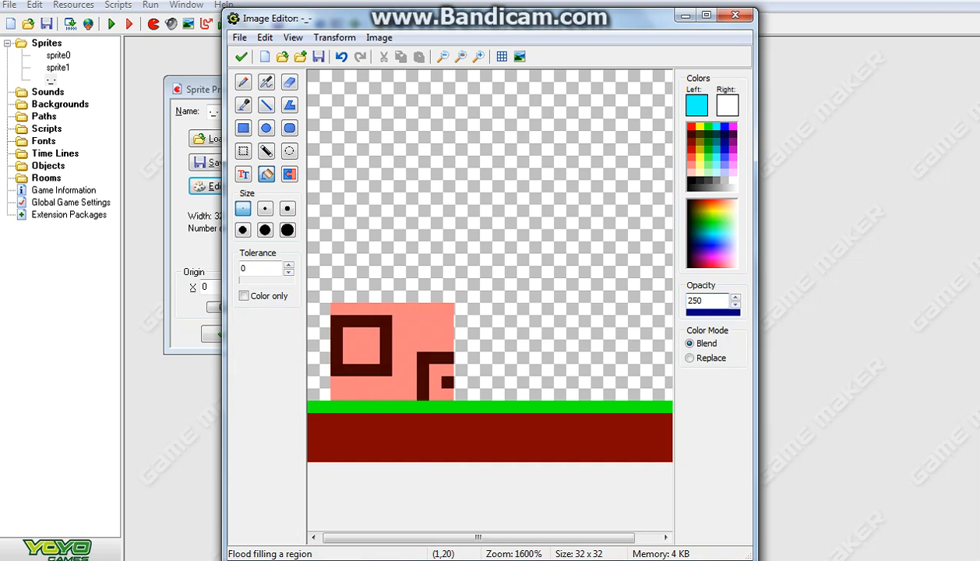
left_click(374, 358)
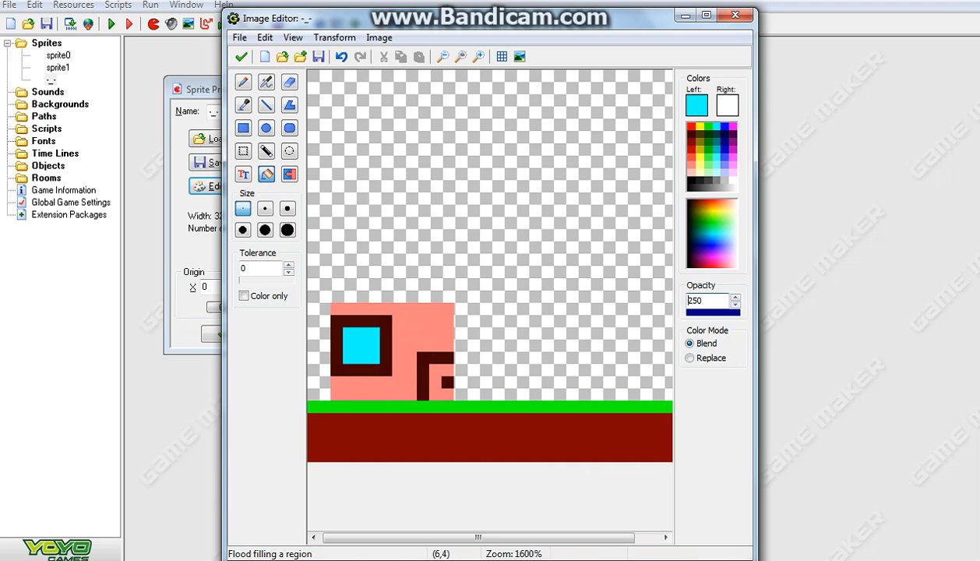
Paint a bright red stepped roof on the house, an arrow pointing at the door, and the word YOU beside it.
left_click(691, 126)
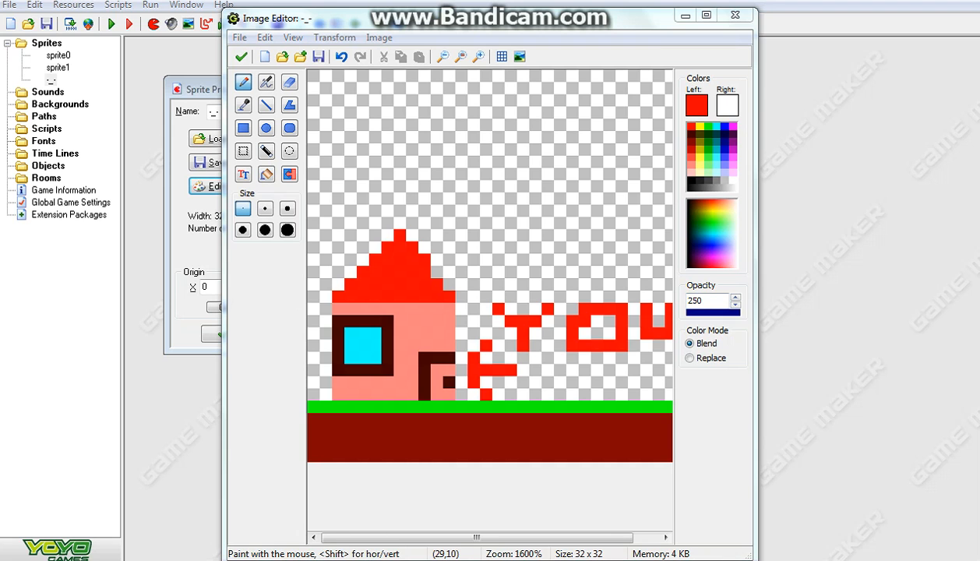
left_click_drag(545, 17, 522, 25)
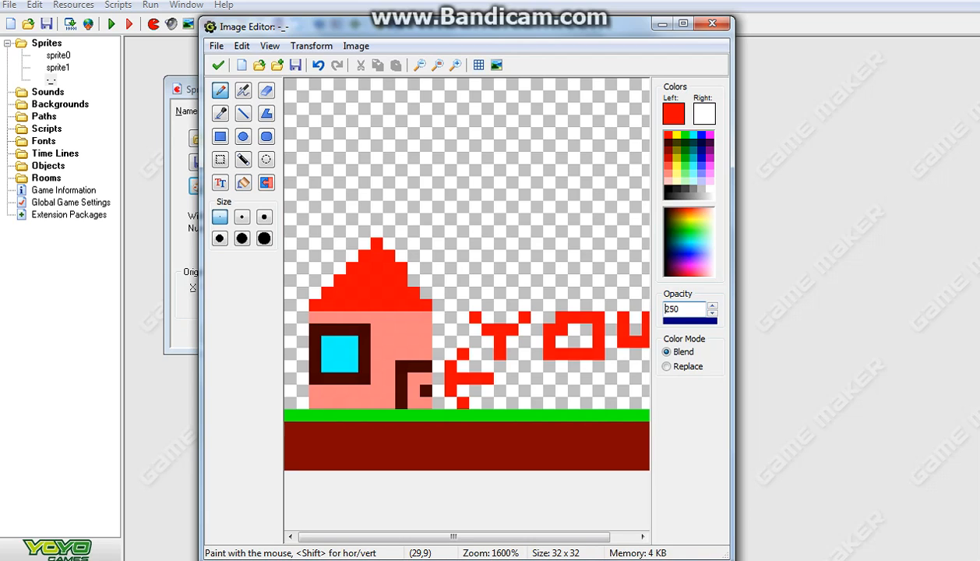
Write START in very dark red pencil strokes across the upper part of the canvas.
left_click(667, 143)
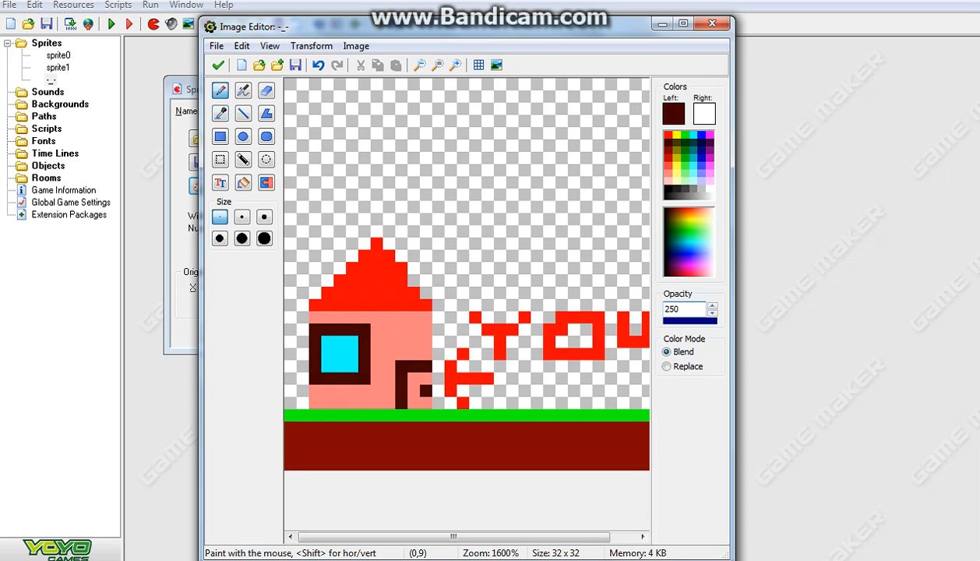
mouse_move(327, 98)
left_mouse_down()
mouse_move(302, 110)
mouse_move(315, 135)
mouse_move(339, 147)
mouse_move(303, 171)
left_mouse_up()
mouse_move(388, 194)
left_mouse_down()
mouse_move(388, 113)
mouse_move(347, 107)
mouse_move(414, 108)
left_mouse_up()
mouse_move(437, 198)
left_mouse_down()
mouse_move(485, 117)
mouse_move(513, 207)
left_mouse_up()
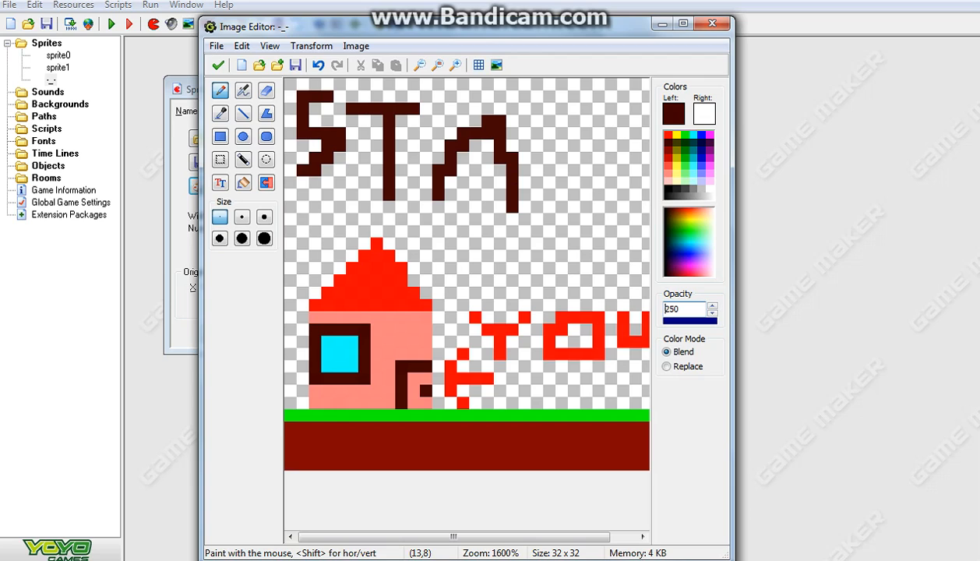
left_click_drag(458, 166, 495, 166)
left_click_drag(565, 134, 552, 233)
mouse_move(565, 134)
left_mouse_down()
mouse_move(577, 171)
mouse_move(552, 196)
mouse_move(577, 234)
left_mouse_up()
left_click_drag(479, 537, 504, 536)
mouse_move(606, 231)
left_mouse_down()
mouse_move(606, 157)
mouse_move(584, 157)
mouse_move(631, 158)
left_mouse_up()
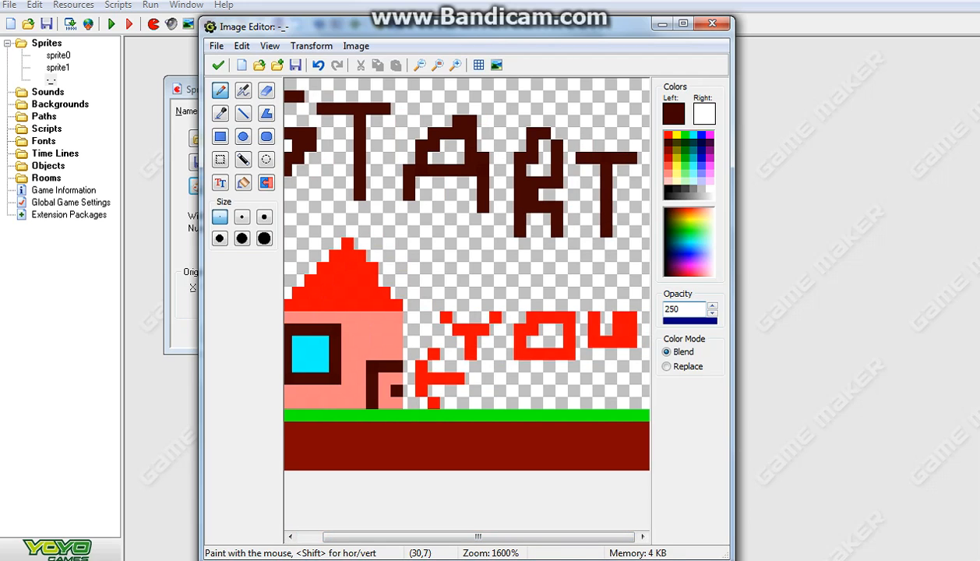
left_click_drag(477, 536, 453, 537)
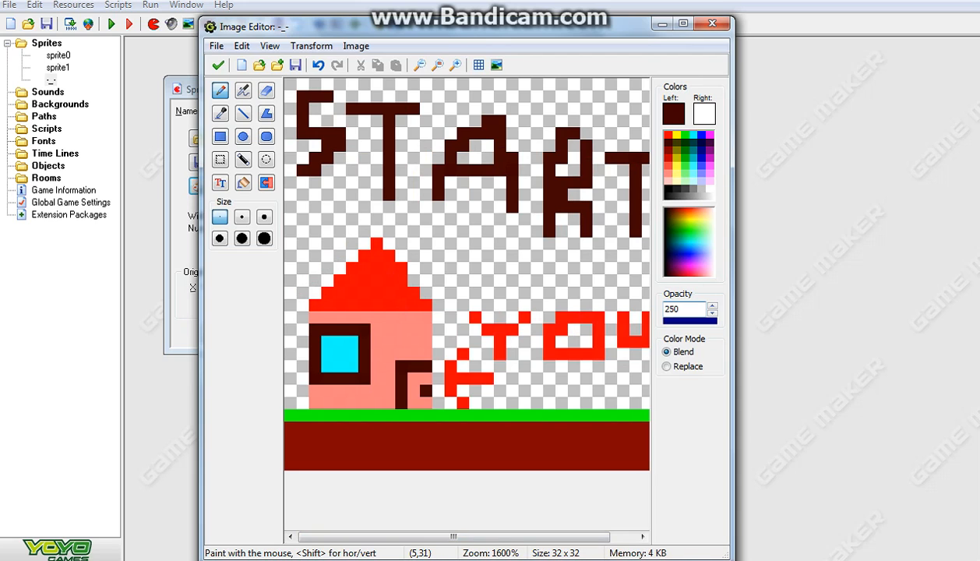
mouse_move(452, 537)
left_mouse_down()
mouse_move(478, 537)
mouse_move(453, 536)
left_mouse_up()
Repaint the house's window frame in a lighter dark red matching the ground.
left_click(667, 150)
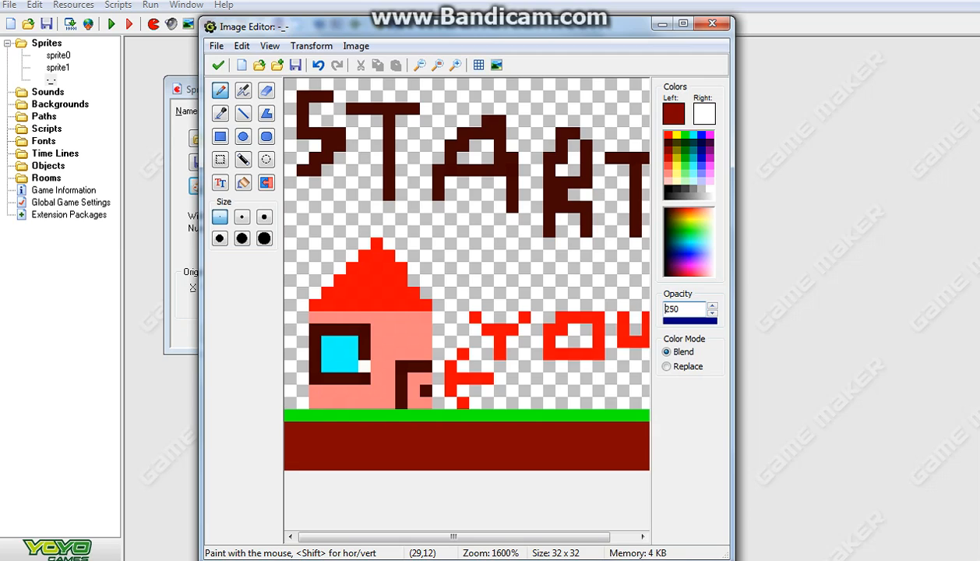
left_click(363, 365)
mouse_move(358, 360)
left_mouse_down()
mouse_move(359, 324)
mouse_move(310, 324)
mouse_move(315, 378)
mouse_move(358, 378)
left_mouse_up()
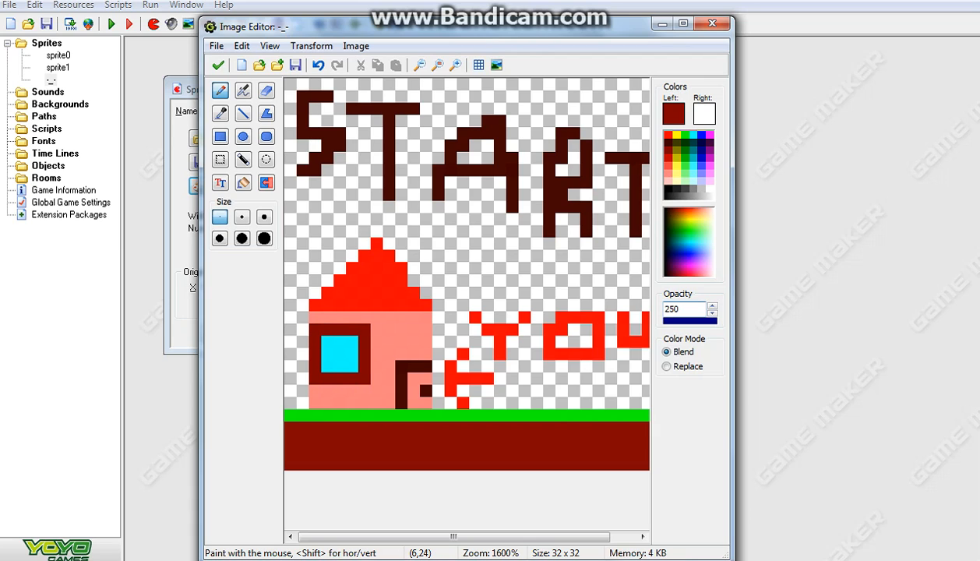
Repaint the door frame and doorknob in the same dark red, and restore the ground-line pixel beneath the door to bright green.
left_click(401, 414)
mouse_move(402, 403)
left_mouse_down()
mouse_move(401, 378)
mouse_move(426, 366)
left_mouse_up()
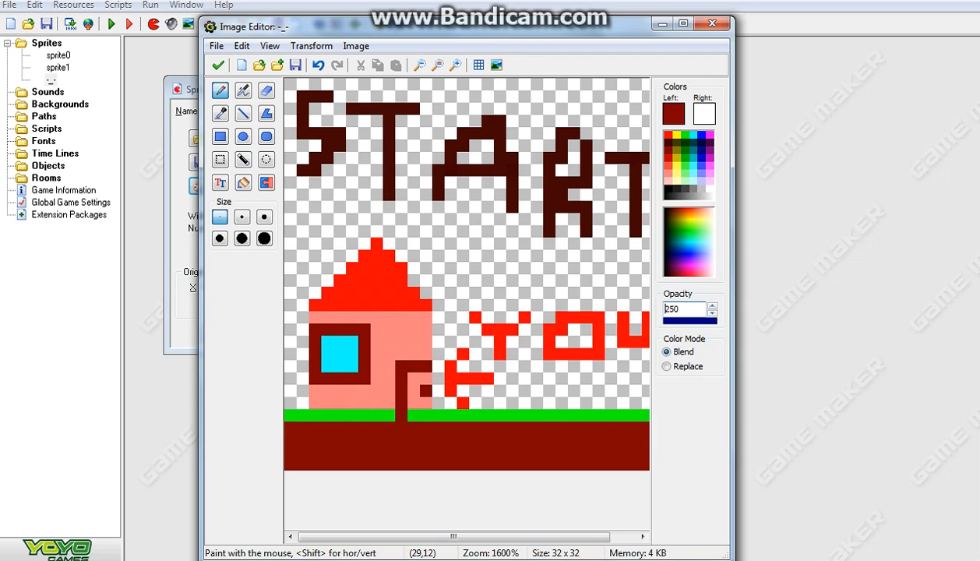
left_click(686, 134)
left_click(401, 414)
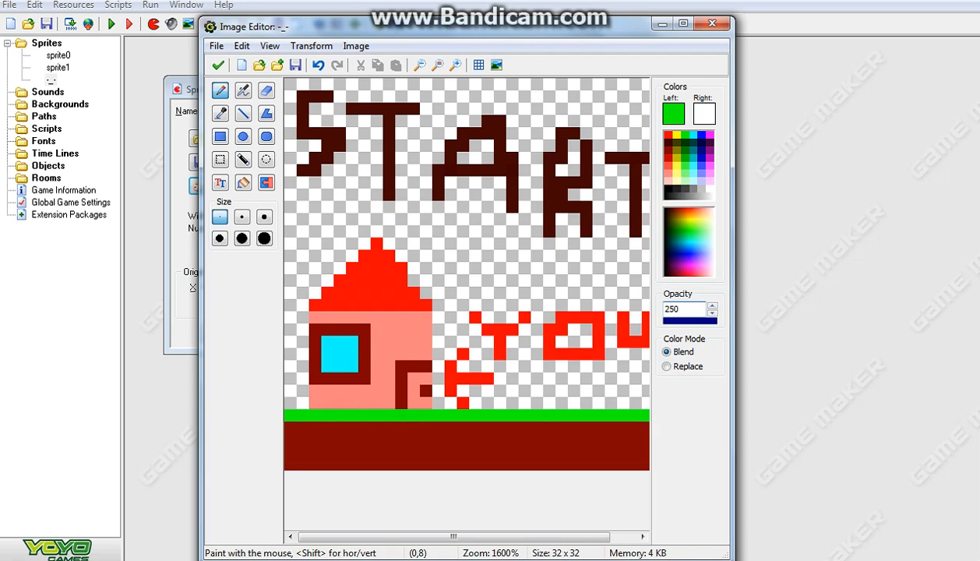
Accept the finished START house drawing and add a second blank image to the -_- sprite.
left_click(218, 64)
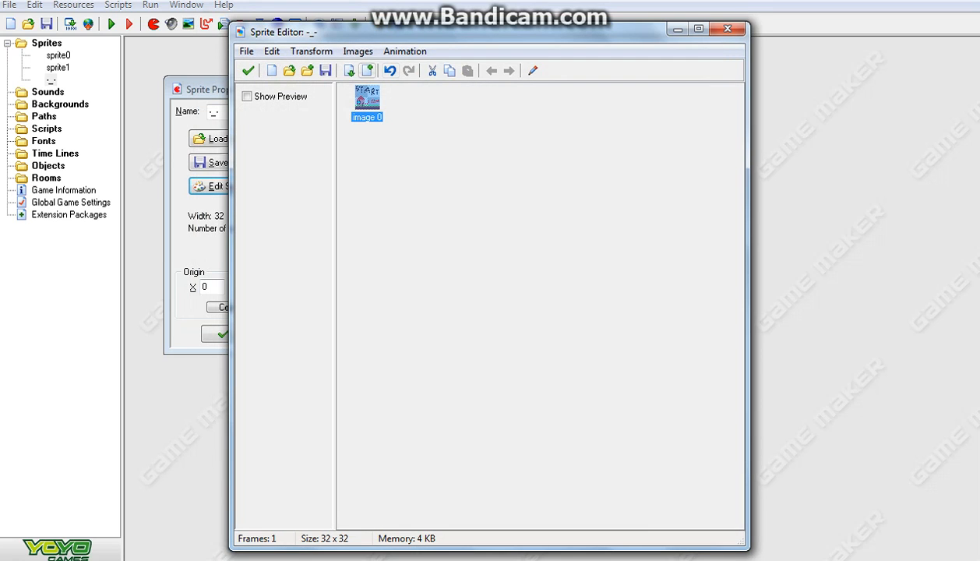
left_click(368, 71)
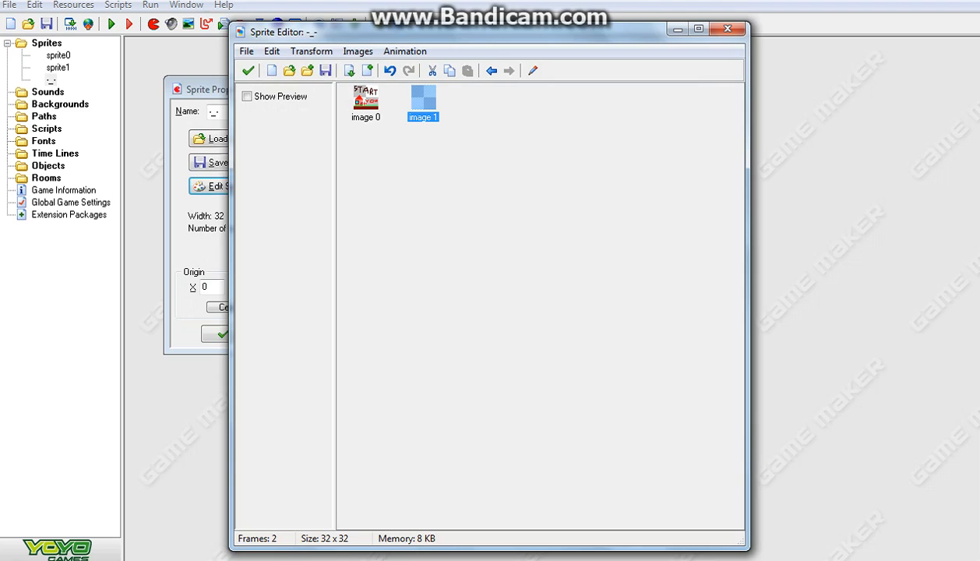
Open the blank second image and draw a narrow green figure resembling an 8 in the canvas's upper-left corner.
double_click(423, 99)
left_click(473, 65)
left_click(472, 66)
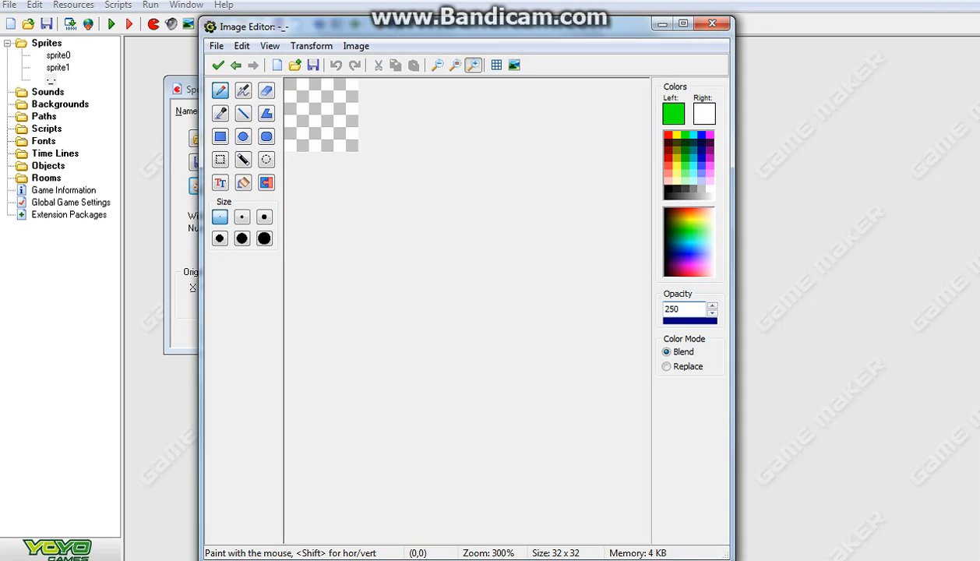
left_click(473, 65)
left_click(473, 66)
left_click(473, 65)
left_click(473, 66)
left_click(473, 65)
left_click(473, 65)
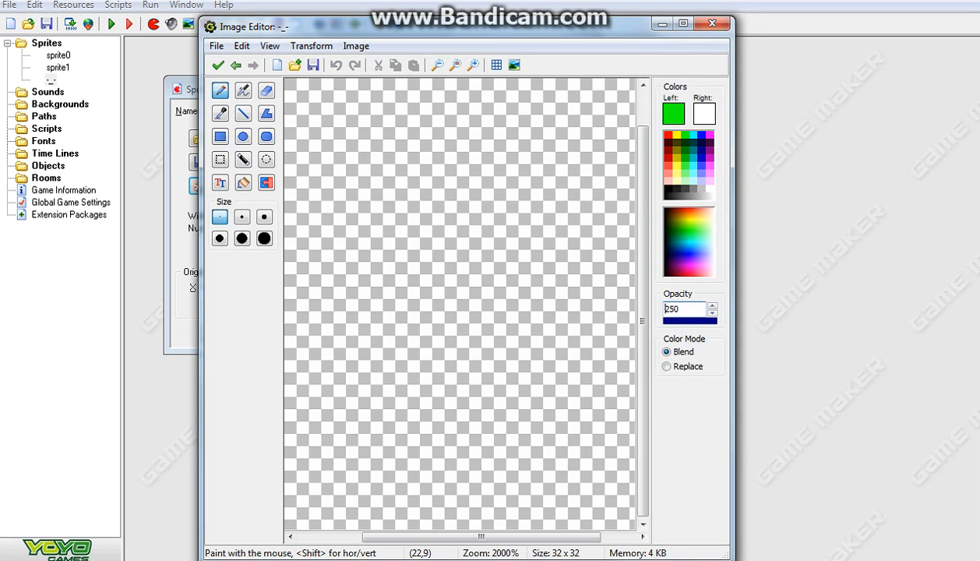
left_click_drag(492, 537, 429, 537)
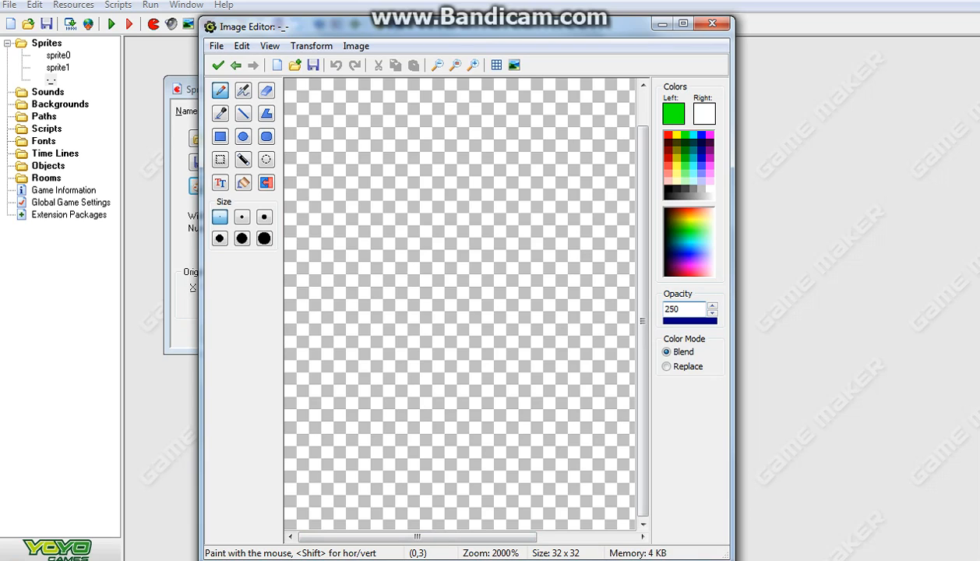
left_click_drag(305, 91, 306, 168)
mouse_move(307, 92)
left_mouse_down()
mouse_move(338, 154)
mouse_move(308, 169)
left_mouse_up()
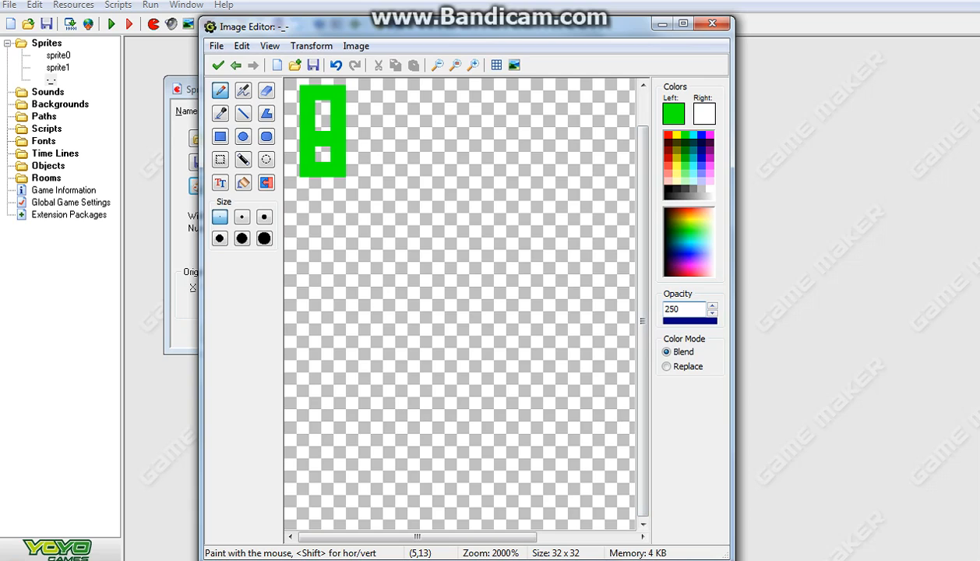
Write NEW in green pencil strokes across the middle of the canvas.
mouse_move(363, 317)
left_mouse_down()
mouse_move(363, 234)
mouse_move(430, 319)
mouse_move(446, 229)
mouse_move(493, 328)
mouse_move(493, 354)
left_mouse_up()
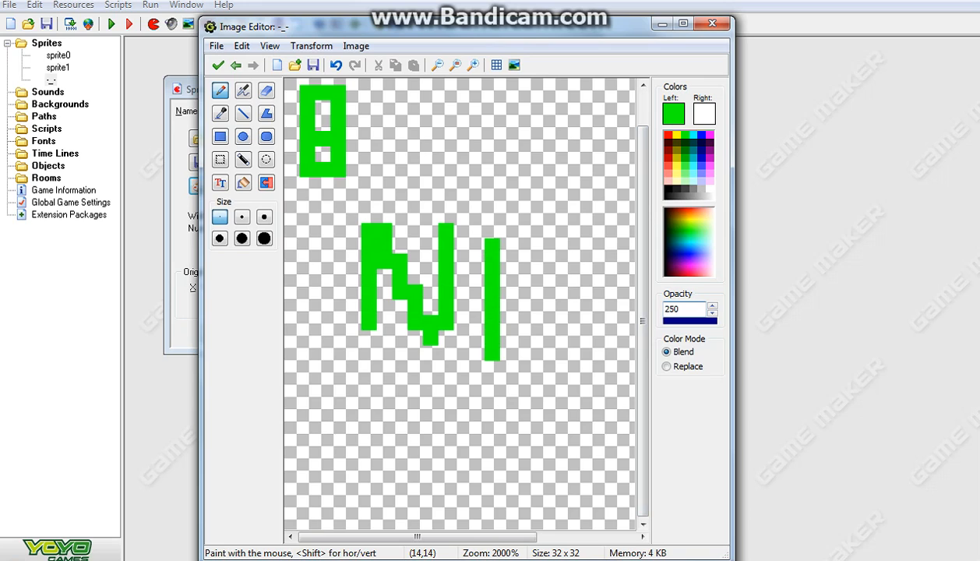
left_click_drag(492, 246, 524, 247)
left_click_drag(524, 291, 508, 307)
left_click_drag(493, 368, 539, 368)
left_click_drag(417, 537, 502, 537)
mouse_move(429, 242)
left_mouse_down()
mouse_move(459, 304)
mouse_move(491, 335)
mouse_move(511, 241)
mouse_move(568, 350)
mouse_move(600, 242)
left_mouse_up()
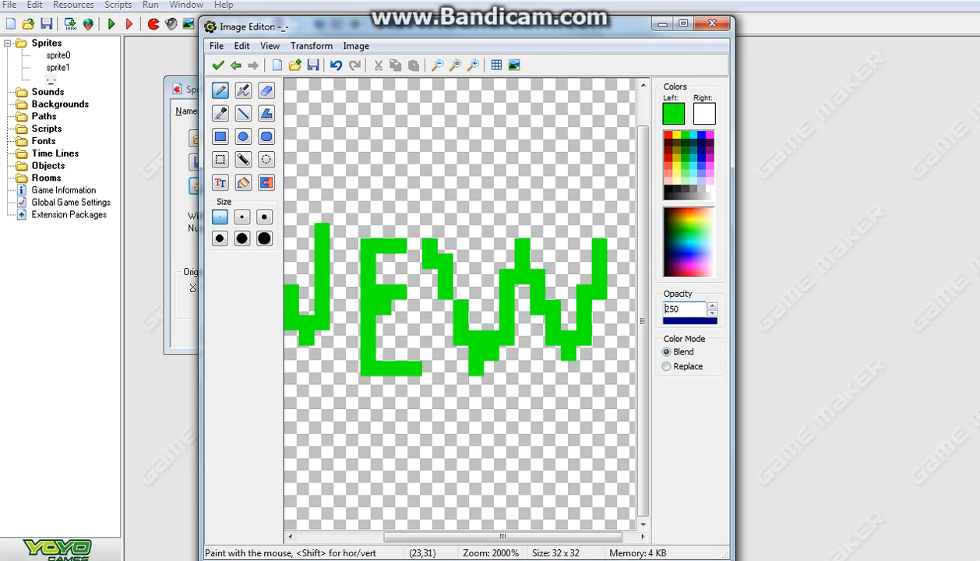
Write G, A and M in green beneath NEW and begin the E with its upper strokes.
left_click_drag(503, 536, 417, 536)
mouse_move(393, 391)
left_mouse_down()
mouse_move(348, 440)
mouse_move(393, 483)
mouse_move(408, 436)
mouse_move(380, 448)
left_mouse_up()
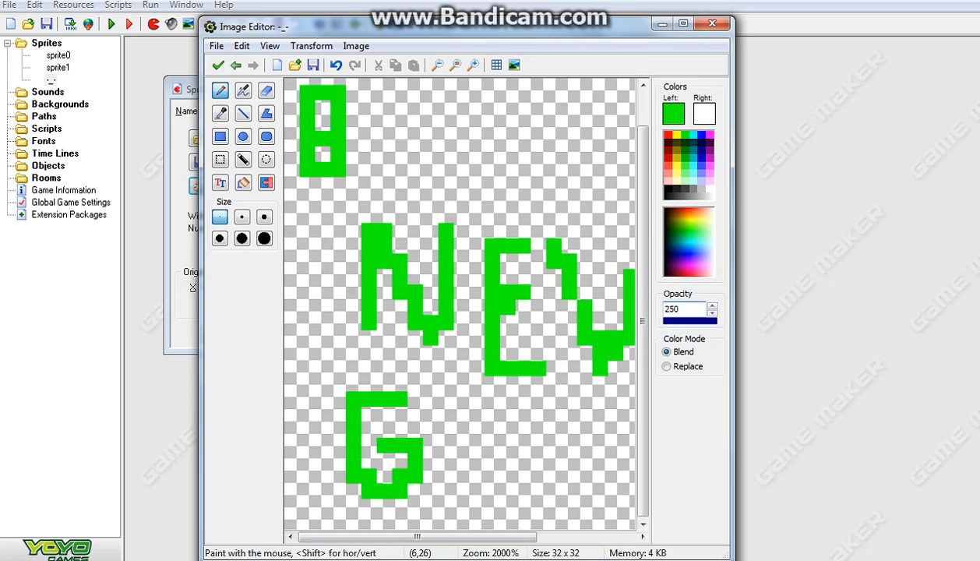
mouse_move(458, 505)
left_mouse_down()
mouse_move(510, 427)
mouse_move(537, 507)
left_mouse_up()
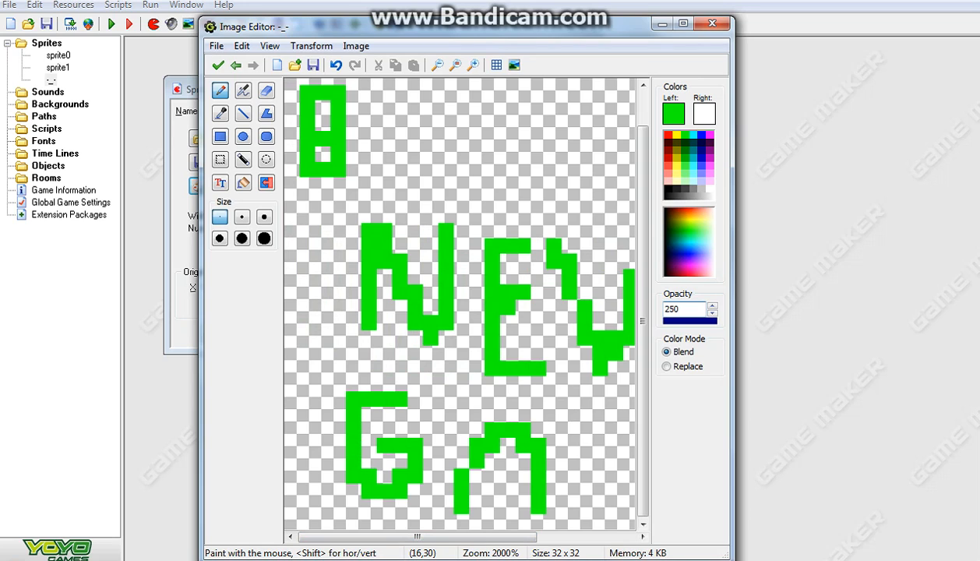
left_click_drag(463, 483, 553, 471)
mouse_move(417, 537)
left_mouse_down()
mouse_move(495, 536)
mouse_move(470, 475)
mouse_move(487, 444)
mouse_move(526, 456)
mouse_move(547, 506)
left_mouse_up()
mouse_move(592, 456)
left_mouse_down()
mouse_move(592, 518)
mouse_move(627, 455)
left_mouse_up()
mouse_move(592, 499)
left_mouse_down()
mouse_move(627, 498)
mouse_move(626, 522)
left_mouse_up()
scroll(626, 518, "down", 1)
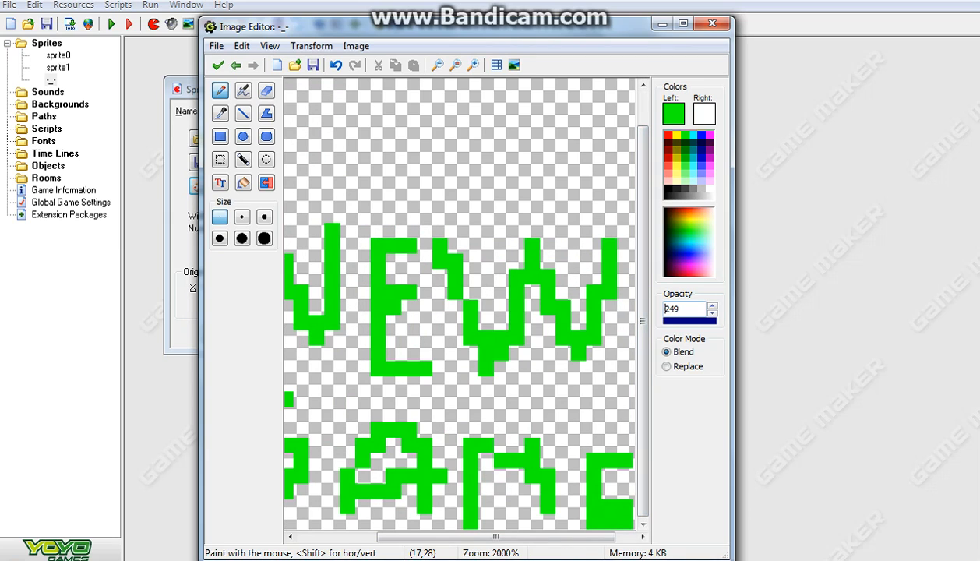
left_click(599, 483)
left_click(615, 482)
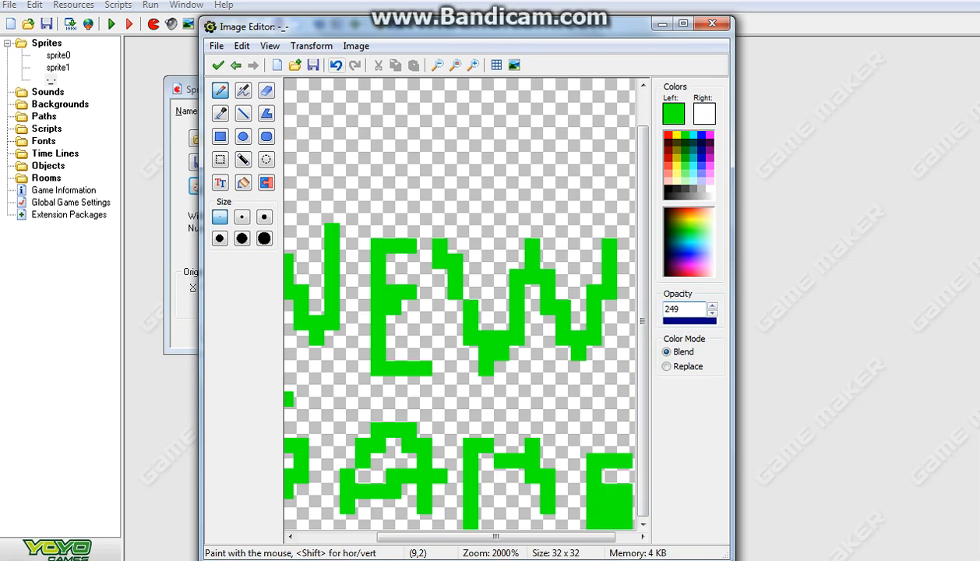
key("ctrl+z")
key("ctrl+z")
key("ctrl+z")
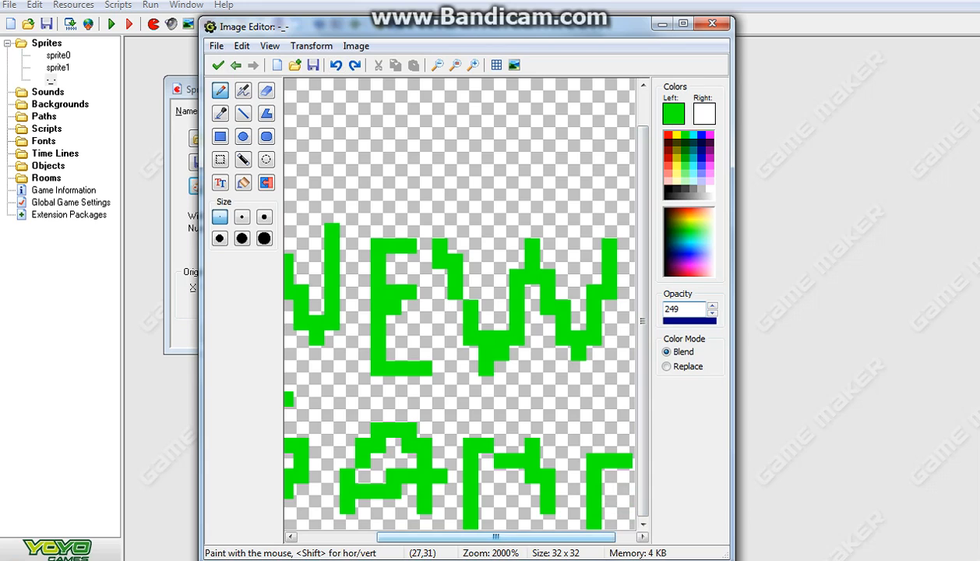
Complete the E of GAME with its middle and lower bars, and extend the M's right side upward in green.
mouse_move(593, 537)
left_mouse_down()
mouse_move(614, 536)
mouse_move(597, 522)
left_mouse_up()
left_click_drag(571, 483, 587, 483)
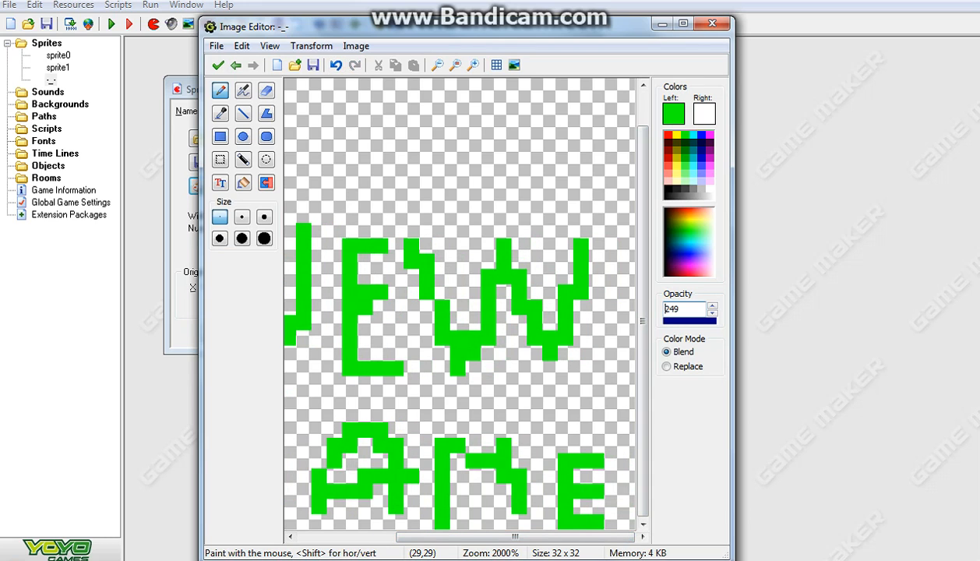
mouse_move(515, 537)
left_mouse_down()
mouse_move(417, 536)
mouse_move(514, 537)
left_mouse_up()
left_click_drag(519, 444, 519, 427)
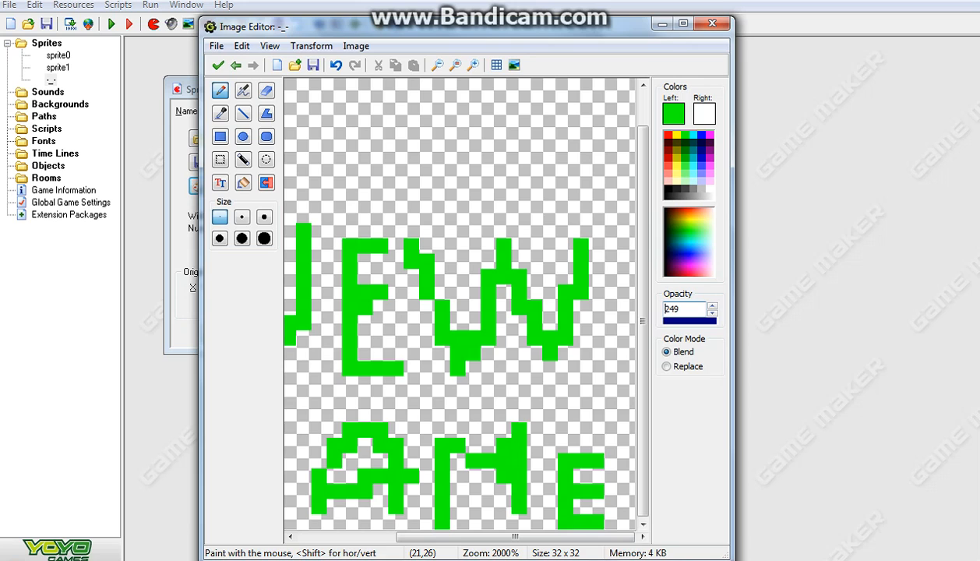
mouse_move(444, 537)
left_mouse_down()
mouse_move(433, 537)
mouse_move(446, 537)
left_mouse_up()
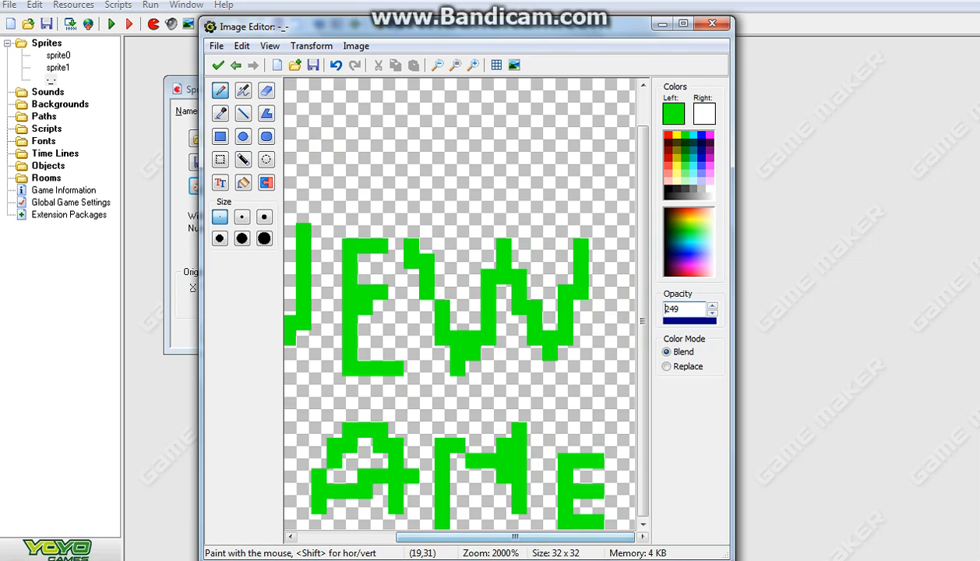
Accept the NEW GAME drawing, add a third blank image to the sprite and open it for editing.
left_click(218, 65)
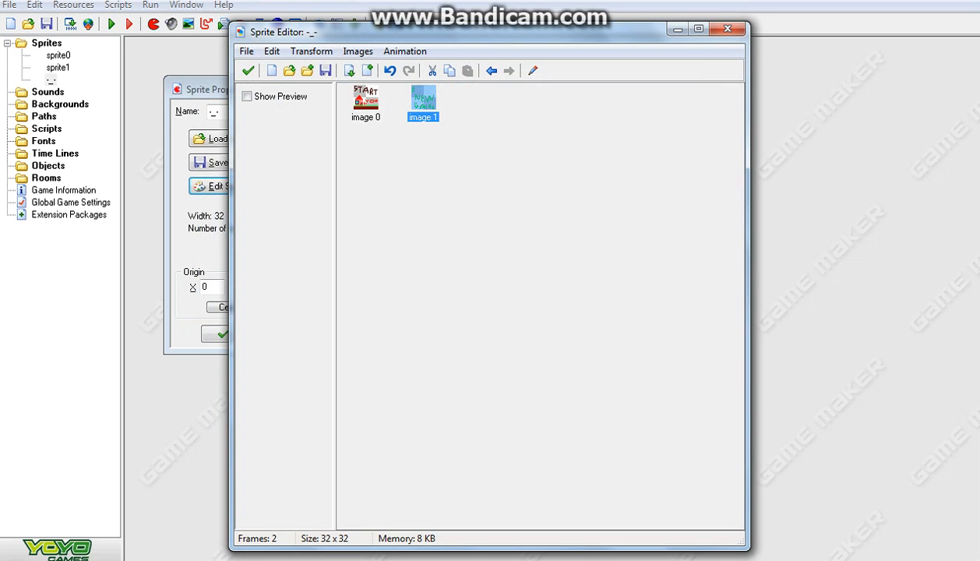
left_click(367, 70)
double_click(481, 99)
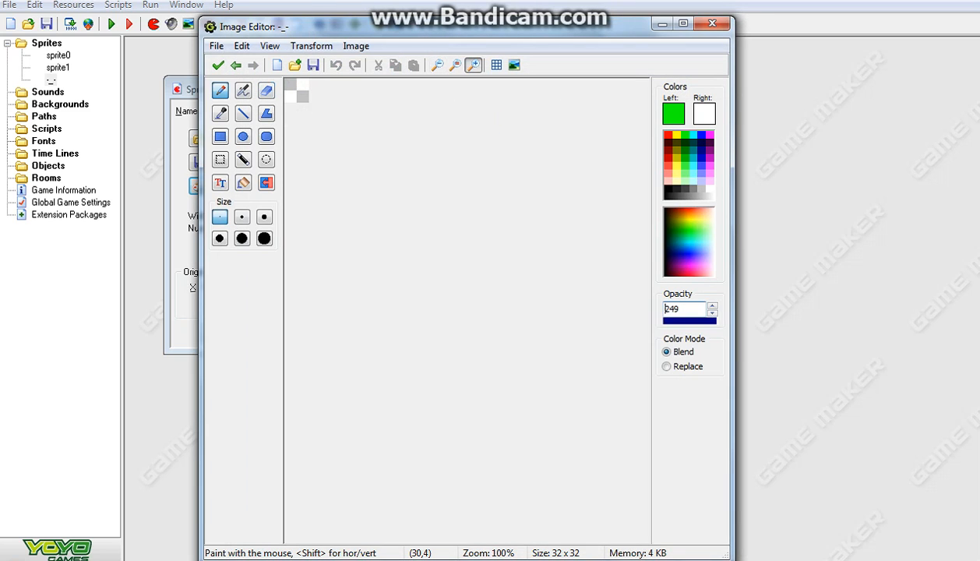
Set the drawing colour to black for the blank third image.
left_click(473, 65)
left_click(473, 64)
left_click(473, 65)
left_click(473, 65)
left_click(473, 65)
left_click(473, 65)
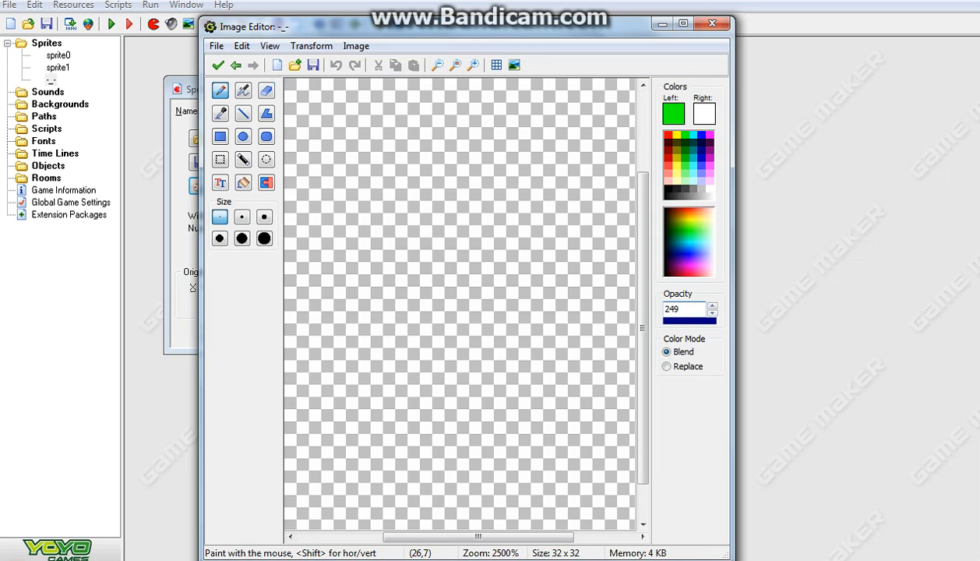
left_click(667, 188)
mouse_move(371, 124)
left_mouse_down()
mouse_move(352, 86)
mouse_move(312, 125)
mouse_move(313, 163)
mouse_move(351, 203)
mouse_move(332, 261)
left_mouse_up()
mouse_move(449, 124)
left_mouse_down()
mouse_move(429, 203)
mouse_move(448, 261)
mouse_move(468, 261)
left_mouse_up()
mouse_move(565, 164)
left_mouse_down()
mouse_move(507, 202)
mouse_move(602, 202)
mouse_move(581, 183)
left_mouse_up()
left_click_drag(503, 536, 527, 536)
left_click_drag(422, 537, 458, 537)
mouse_move(548, 259)
left_mouse_down()
mouse_move(547, 145)
mouse_move(587, 144)
left_mouse_up()
left_click_drag(537, 537, 393, 537)
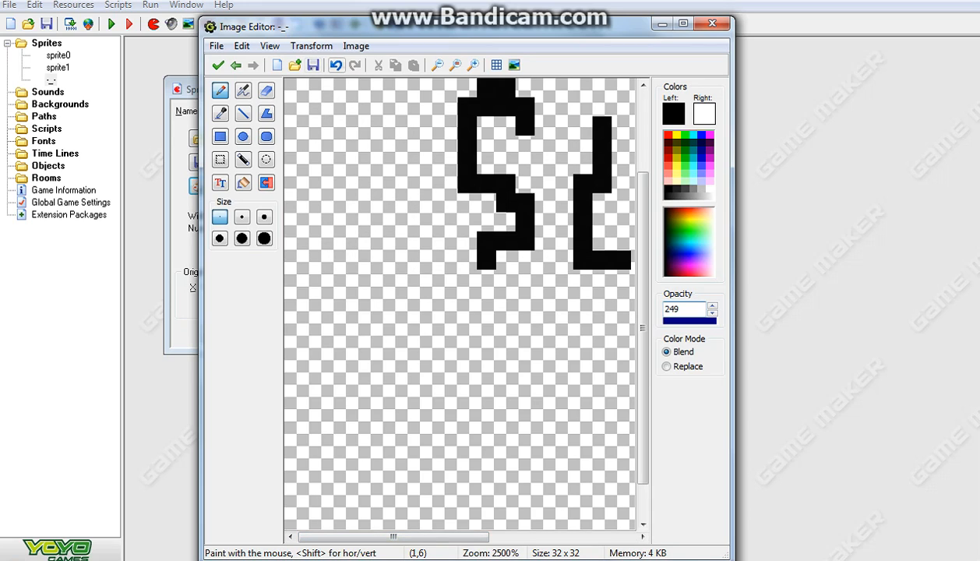
left_click(335, 65)
left_click(335, 65)
Write SLO in black pencil strokes across the upper part of the canvas, starting at its left edge.
mouse_move(346, 85)
left_mouse_down()
mouse_move(313, 144)
mouse_move(348, 201)
mouse_move(312, 260)
left_mouse_up()
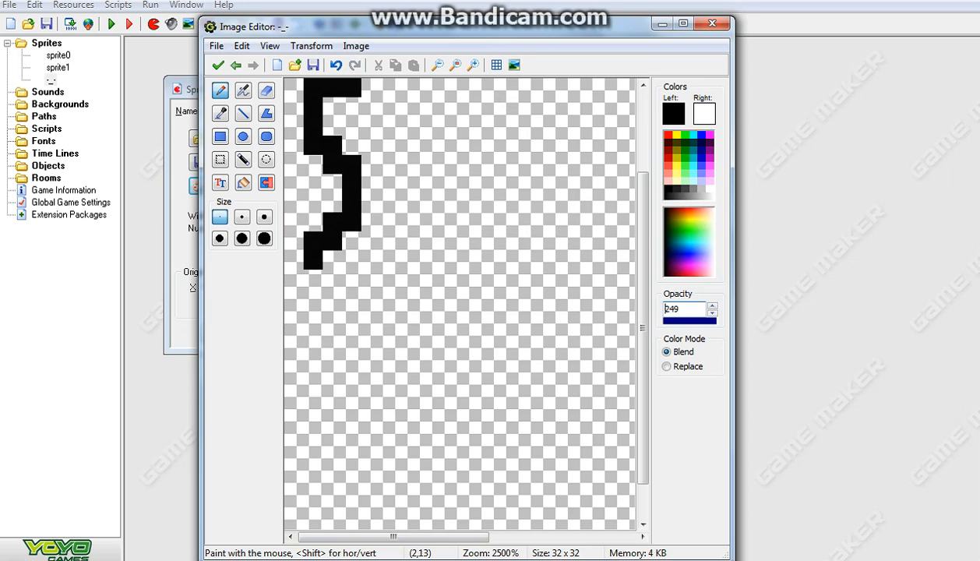
mouse_move(422, 97)
left_mouse_down()
mouse_move(440, 240)
mouse_move(467, 240)
left_mouse_up()
mouse_move(554, 144)
left_mouse_down()
mouse_move(602, 240)
mouse_move(554, 164)
left_mouse_up()
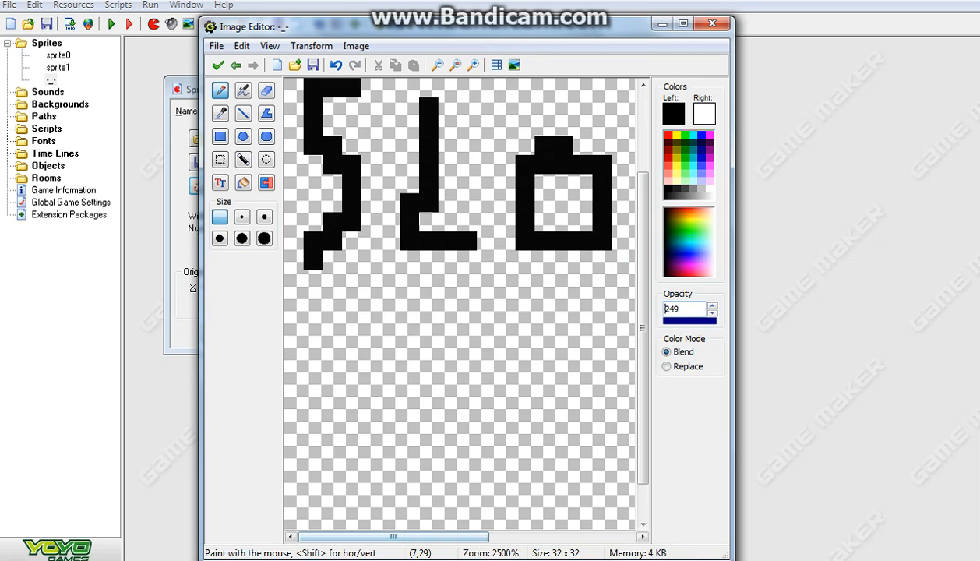
Draw a black T and the number 1 after SLO to complete the SLOT 1 label.
left_click_drag(438, 537, 582, 537)
left_click_drag(369, 236, 369, 180)
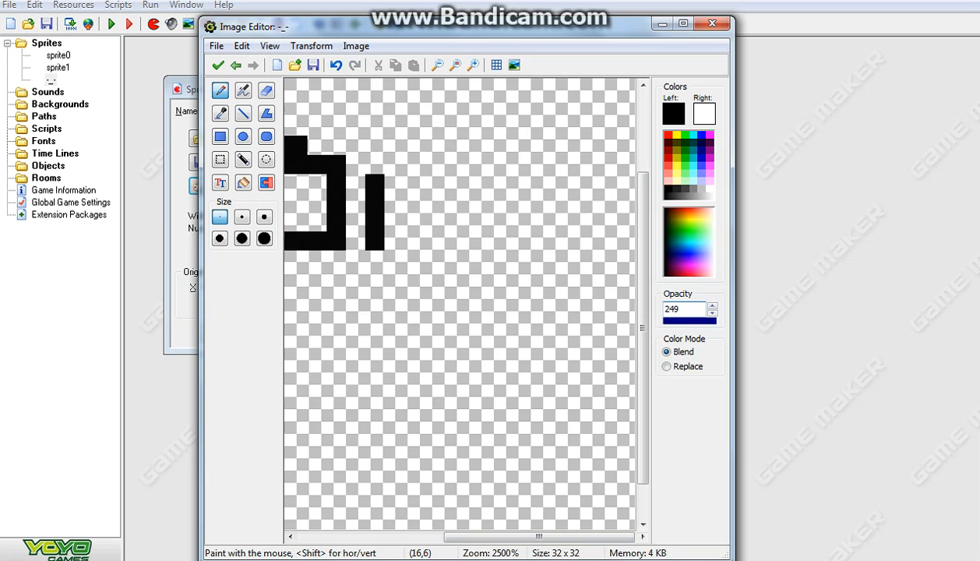
key("ctrl+z")
mouse_move(413, 240)
left_mouse_down()
mouse_move(413, 164)
mouse_move(549, 164)
left_mouse_up()
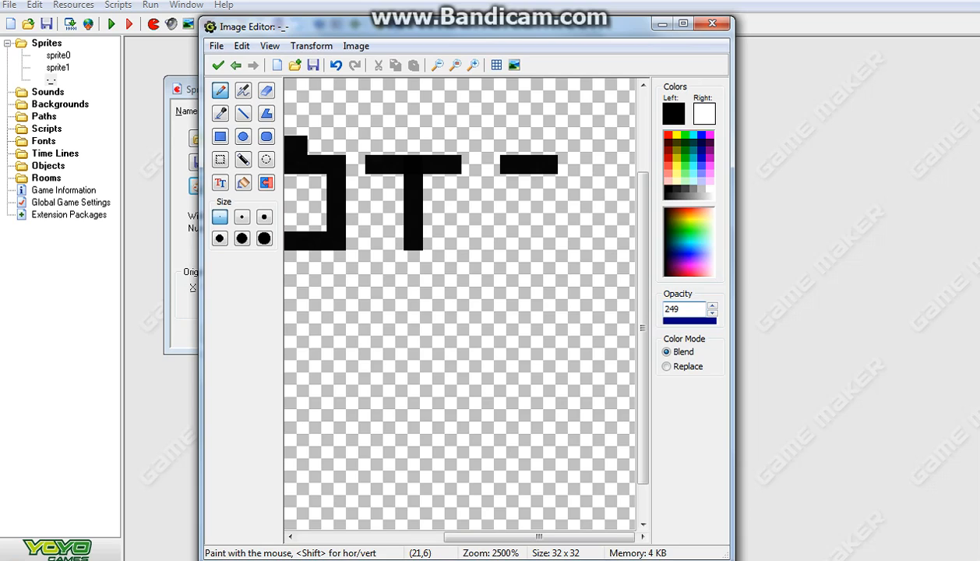
key("ctrl+z")
mouse_move(508, 182)
left_mouse_down()
mouse_move(548, 163)
mouse_move(548, 145)
mouse_move(548, 279)
mouse_move(510, 278)
mouse_move(585, 278)
left_mouse_up()
Write a second SLO in black beneath the first one.
left_click_drag(643, 410, 643, 444)
left_click_drag(539, 537, 394, 537)
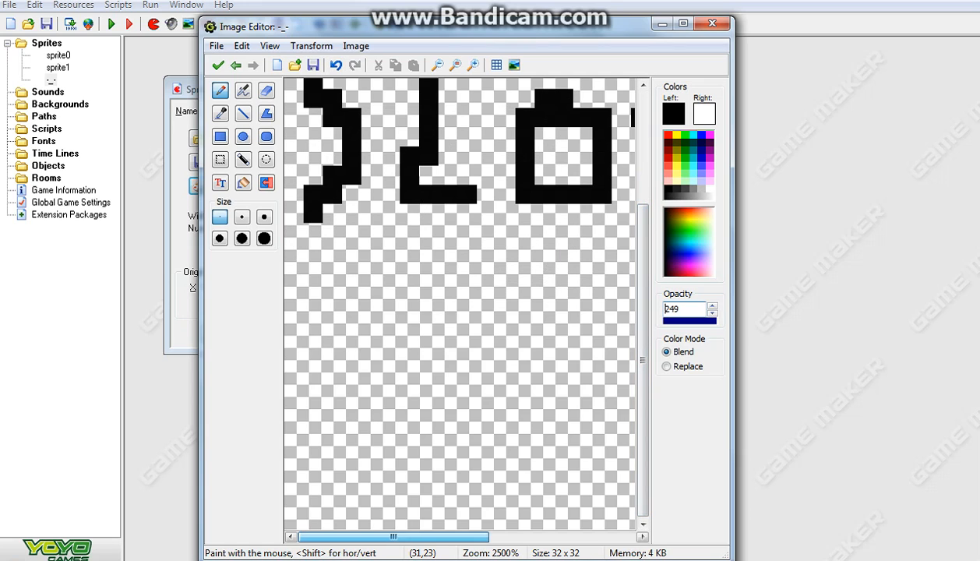
mouse_move(352, 270)
left_mouse_down()
mouse_move(313, 290)
mouse_move(348, 348)
mouse_move(313, 404)
left_mouse_up()
mouse_move(407, 308)
left_mouse_down()
mouse_move(408, 403)
mouse_move(483, 403)
left_mouse_up()
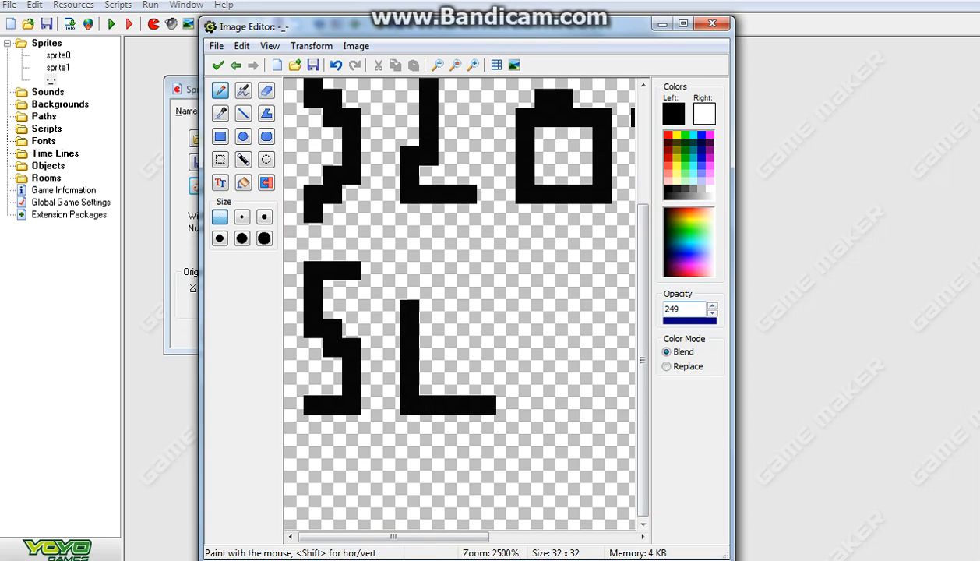
mouse_move(581, 308)
left_mouse_down()
mouse_move(561, 309)
mouse_move(581, 404)
mouse_move(599, 309)
left_mouse_up()
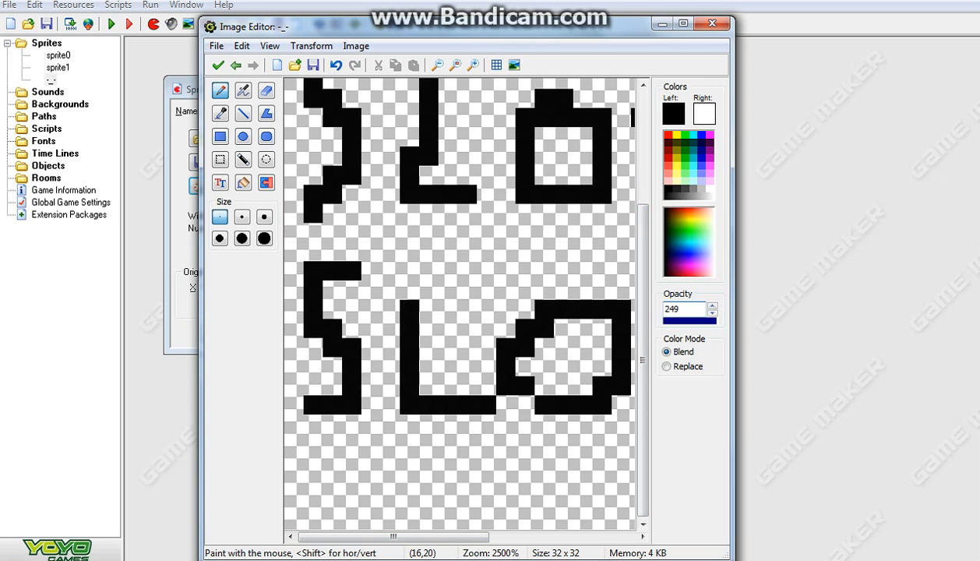
Draw a black T and the number 2 after the lower SLO to complete the SLOT 2 label.
left_click_drag(393, 536, 538, 537)
mouse_move(409, 404)
left_mouse_down()
mouse_move(409, 323)
mouse_move(378, 328)
mouse_move(454, 328)
left_mouse_up()
mouse_move(530, 328)
left_mouse_down()
mouse_move(548, 327)
mouse_move(549, 385)
mouse_move(587, 423)
left_mouse_up()
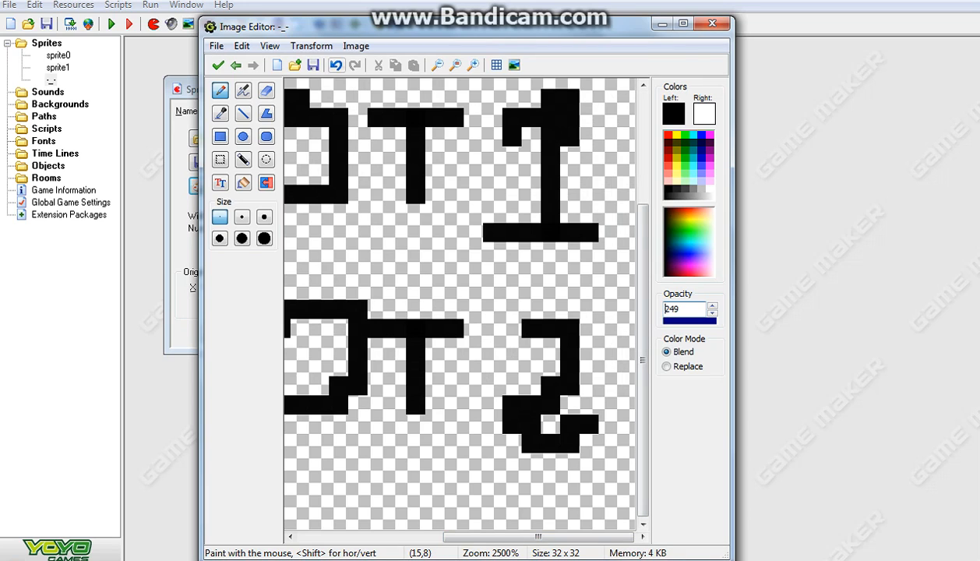
left_click(336, 65)
mouse_move(530, 309)
left_mouse_down()
mouse_move(514, 309)
mouse_move(588, 290)
mouse_move(550, 387)
mouse_move(512, 405)
mouse_move(588, 423)
left_mouse_up()
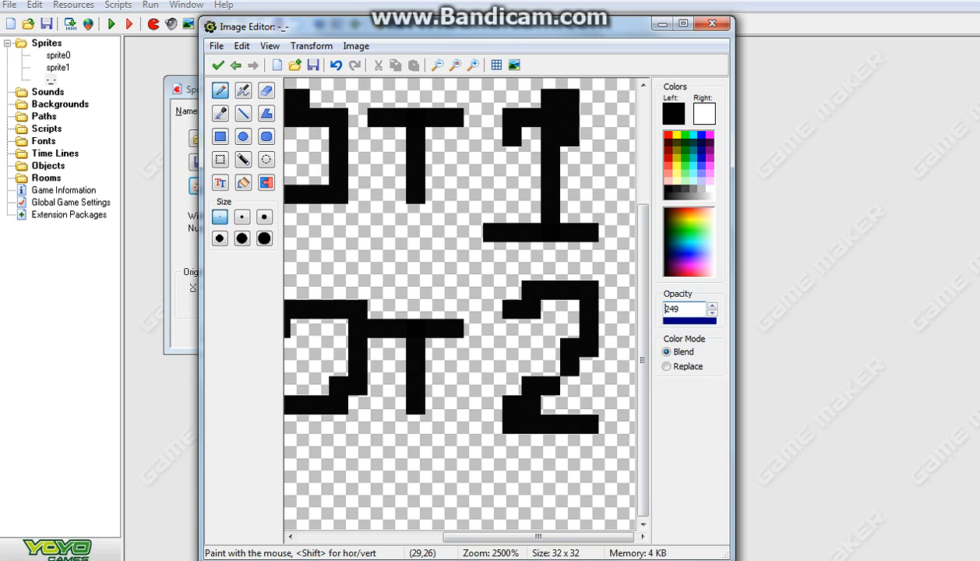
Accept the SLOT 1 and SLOT 2 drawing, save the three-image sprite and close its properties.
mouse_move(490, 537)
left_mouse_down()
mouse_move(372, 537)
mouse_move(490, 536)
left_mouse_up()
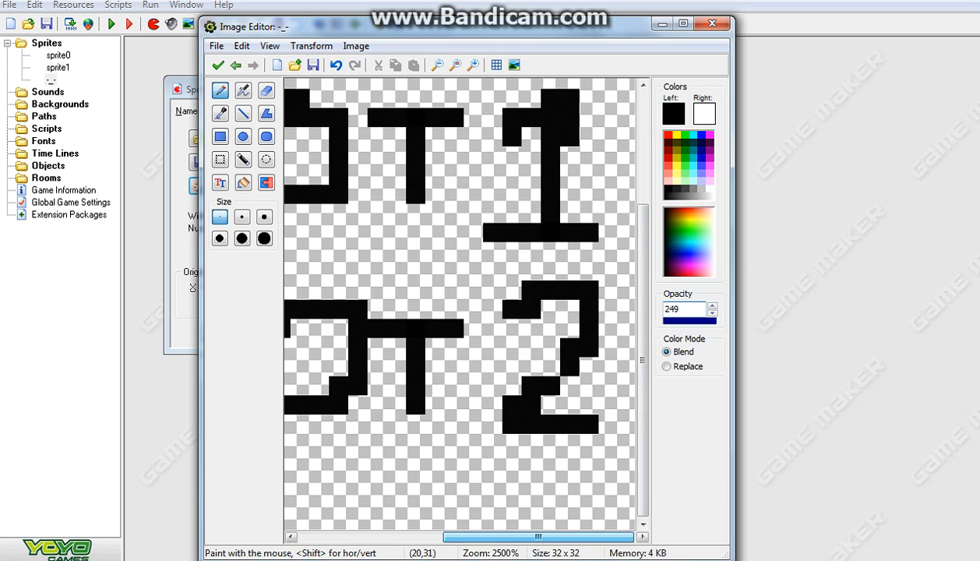
left_click_drag(642, 384, 643, 261)
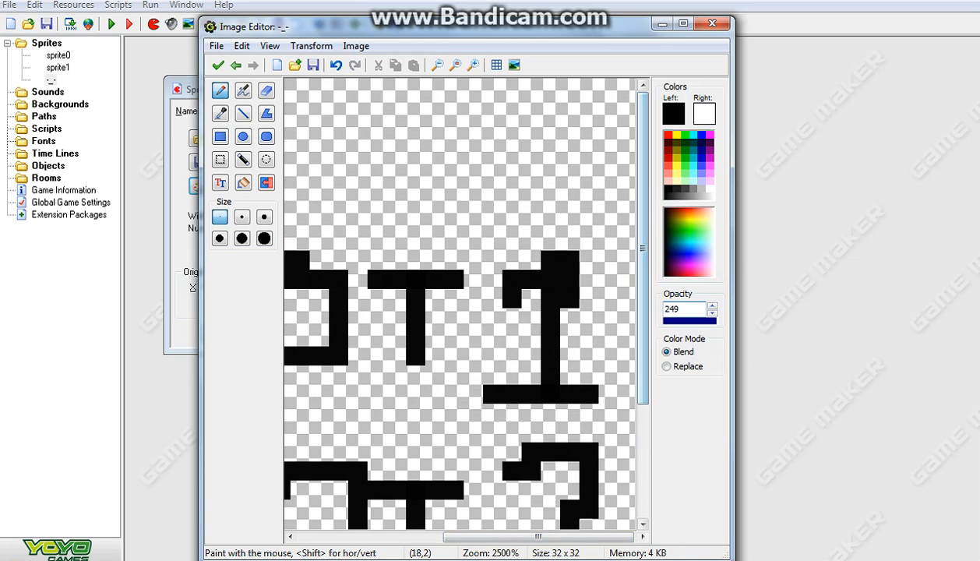
left_click(218, 64)
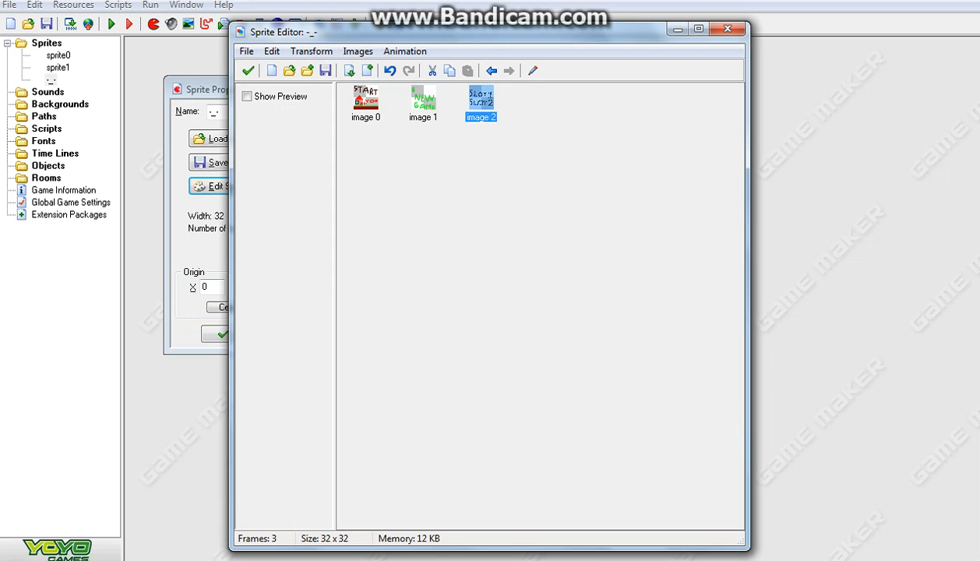
left_click(248, 70)
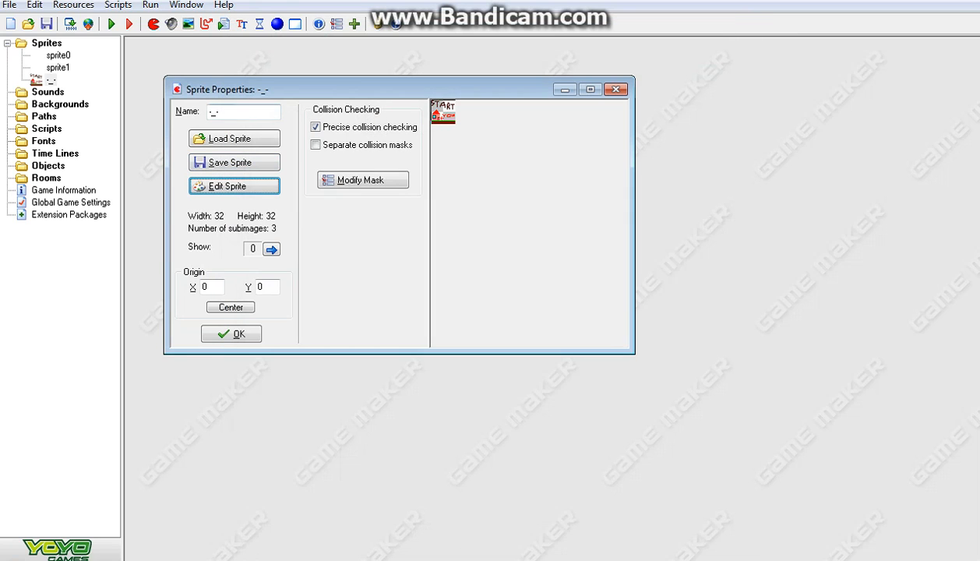
left_click(231, 334)
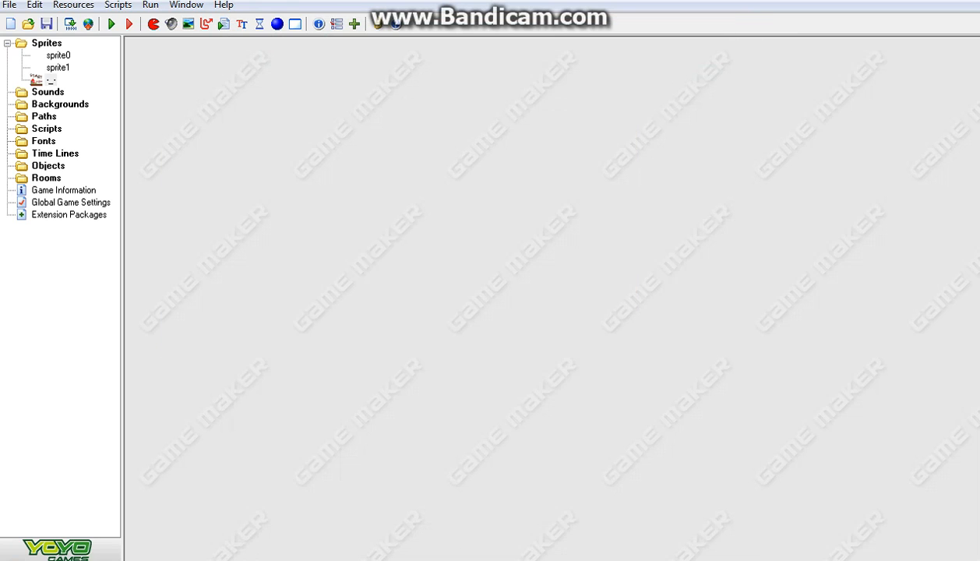